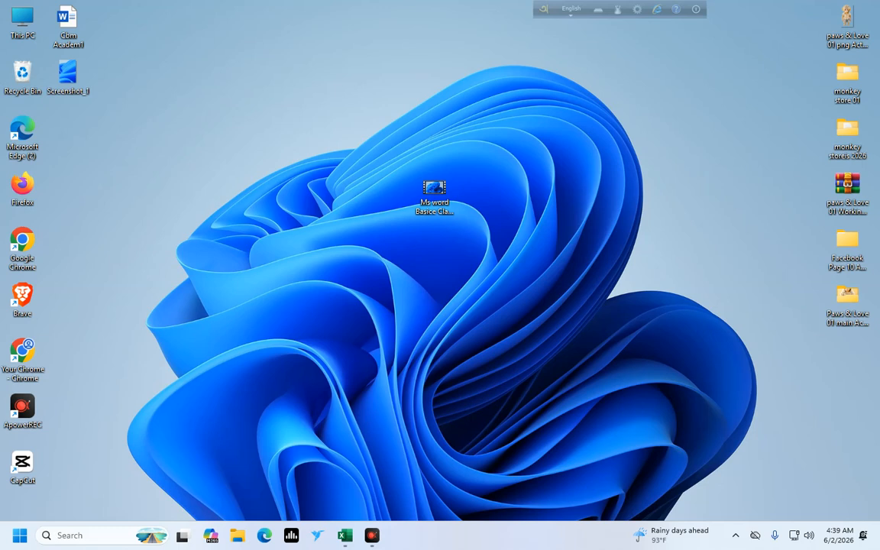
{"action": "right_click", "coordinate": [616, 107]}
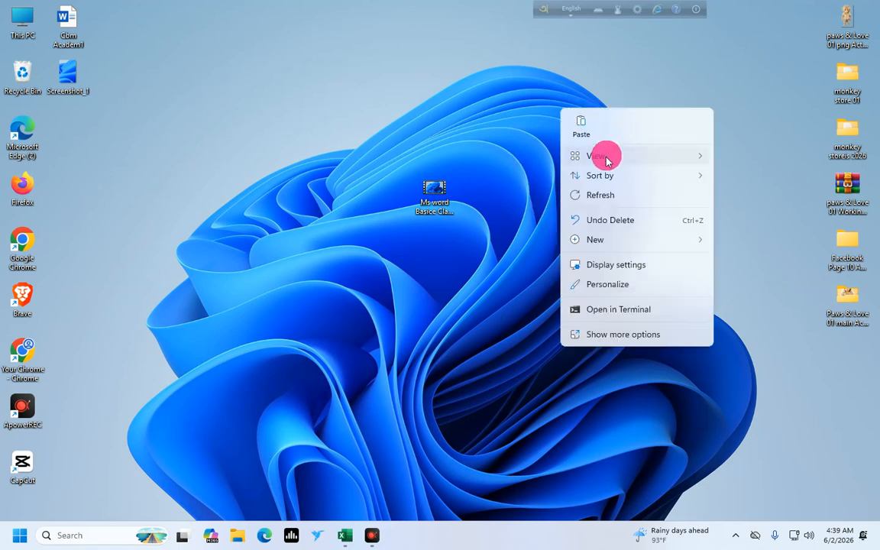
{"action": "left_click", "coordinate": [500, 200]}
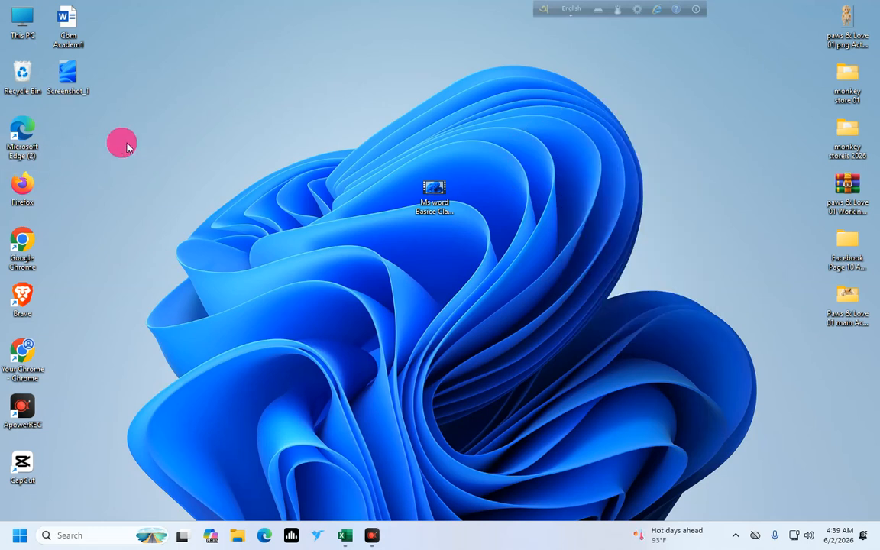
- Launch Excel with a new blank workbook and maximize its window
{"action": "left_click", "coordinate": [19, 539]}
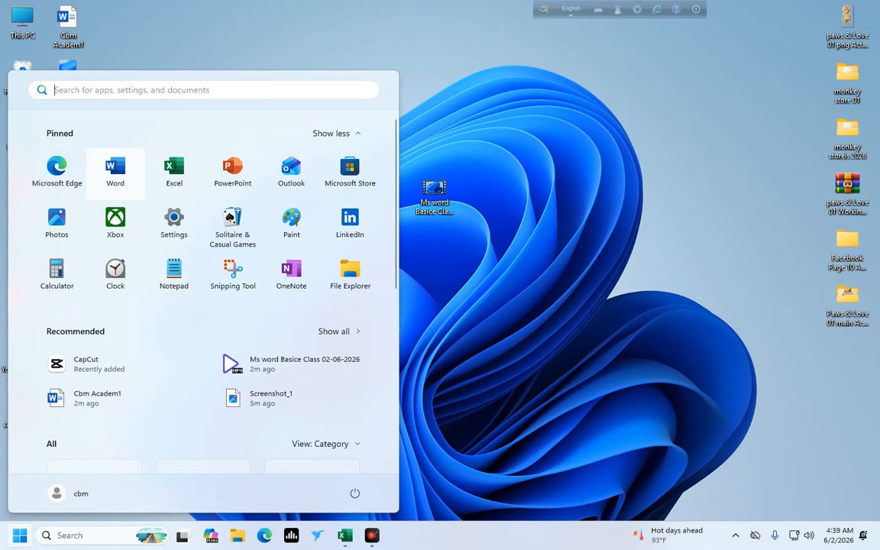
{"action": "left_click", "coordinate": [181, 171]}
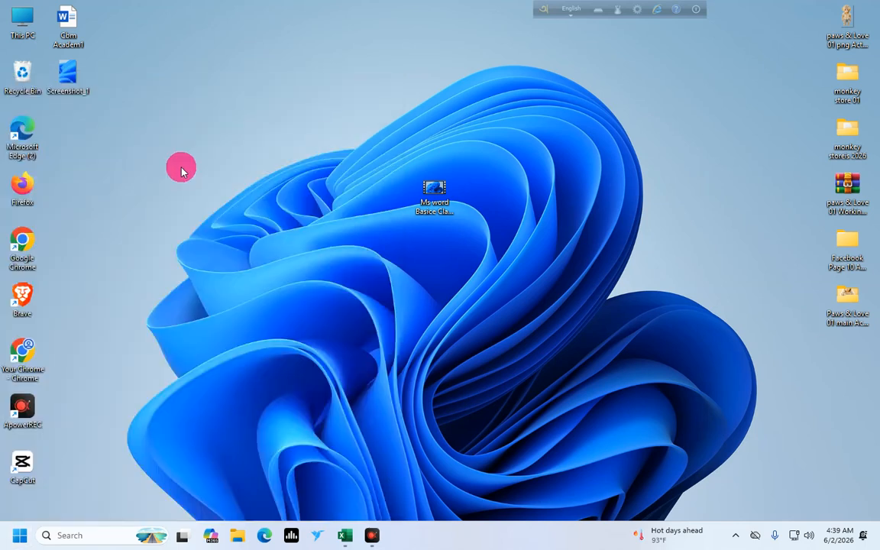
{"action": "left_click", "coordinate": [396, 135]}
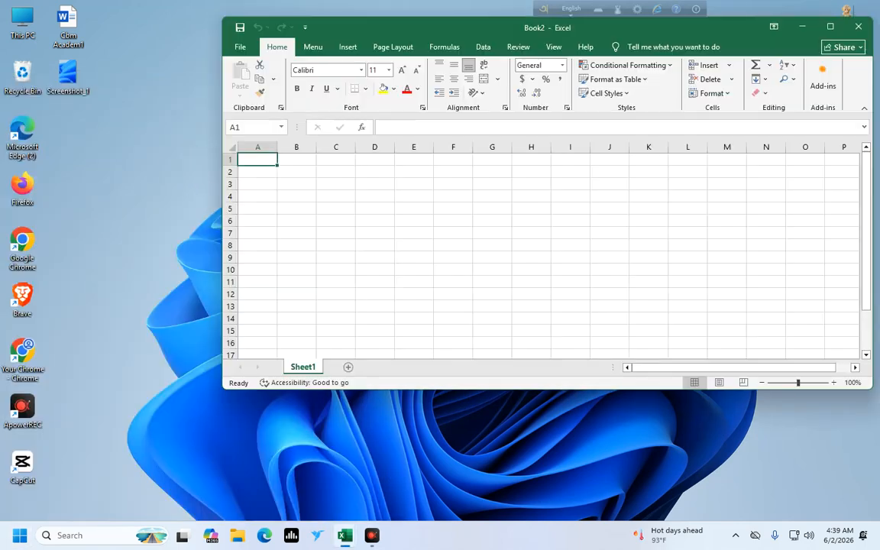
{"action": "left_click", "coordinate": [827, 27]}
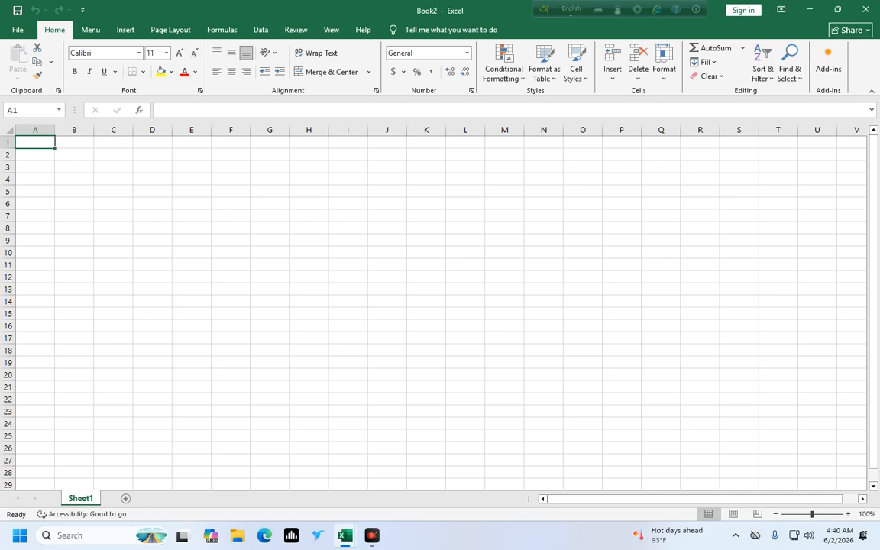
- Enter the column headings No in A1 and Name in B1
{"action": "type", "text": "No"}
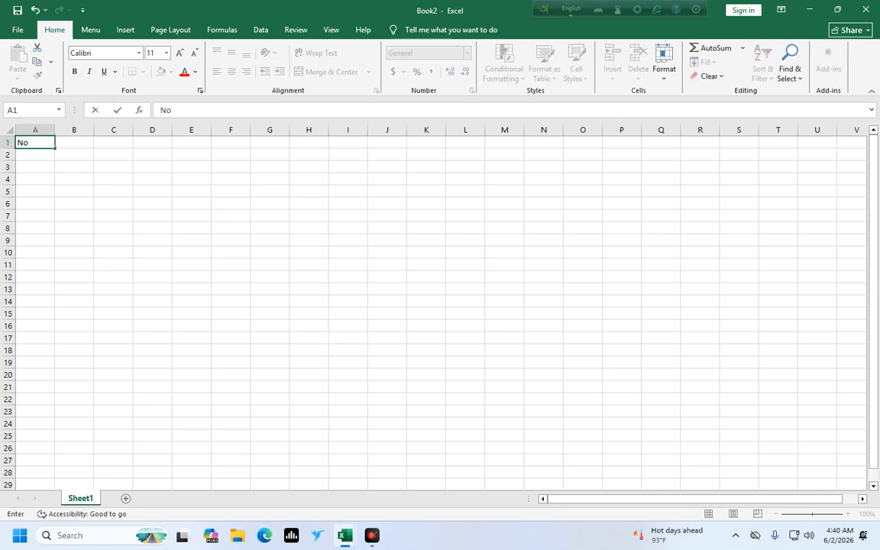
{"action": "left_click", "coordinate": [74, 145]}
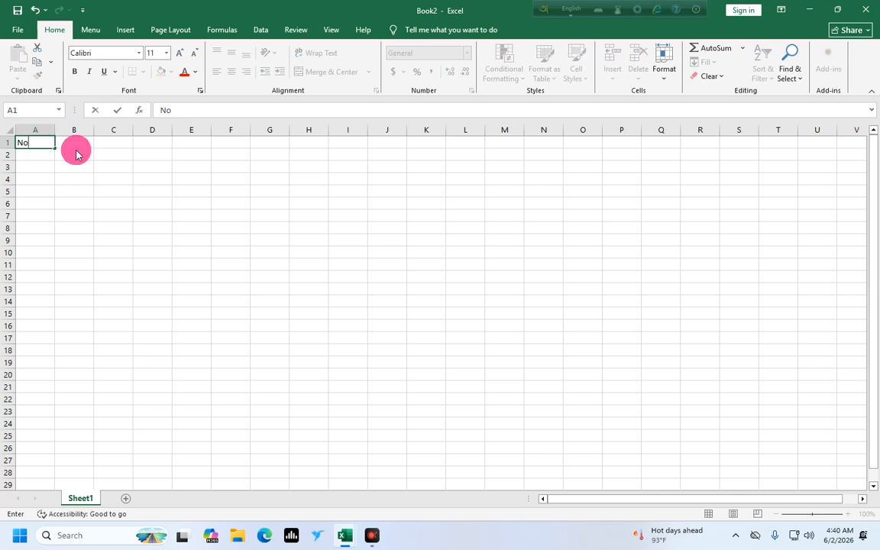
{"action": "type", "text": "Na"}
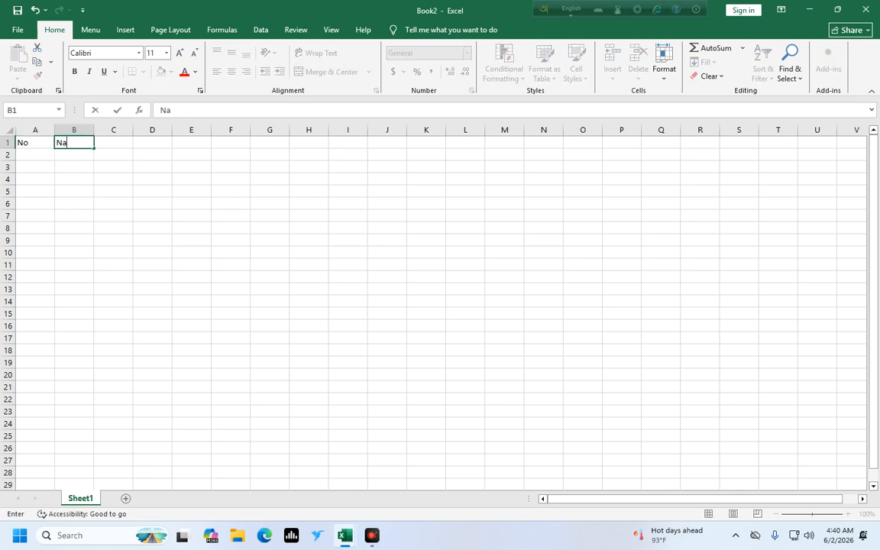
{"action": "type", "text": "me"}
{"action": "left_click", "coordinate": [75, 142]}
- Save the workbook to the Desktop under the name Fist Excel projekt 2026
{"action": "left_click", "coordinate": [90, 30]}
{"action": "left_click", "coordinate": [22, 50]}
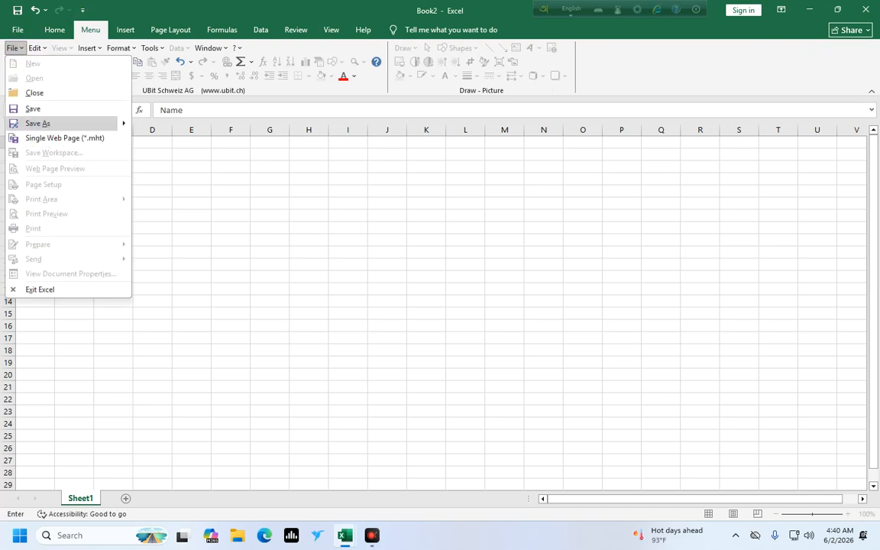
{"action": "left_click", "coordinate": [173, 166]}
{"action": "key", "text": "F12"}
{"action": "key", "text": "BackSpace"}
{"action": "type", "text": "Fist Excel projekt 2026"}
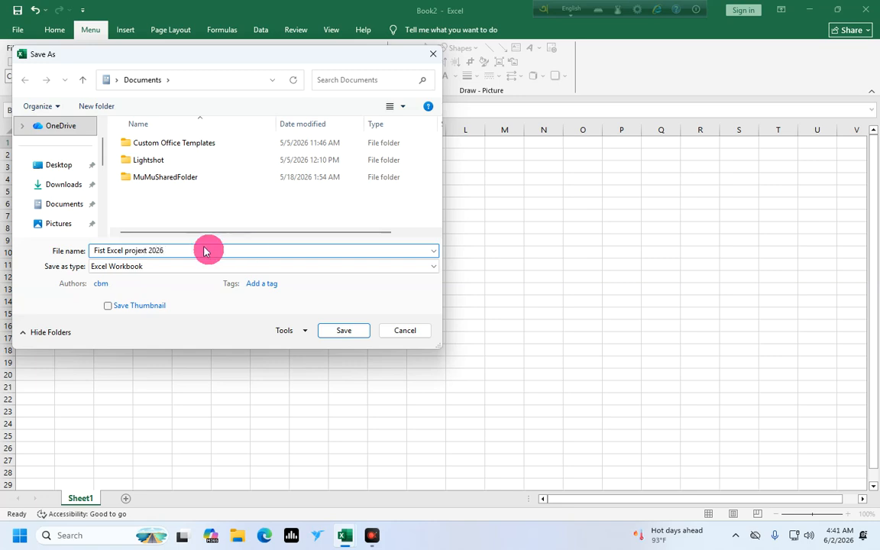
{"action": "left_click", "coordinate": [53, 163]}
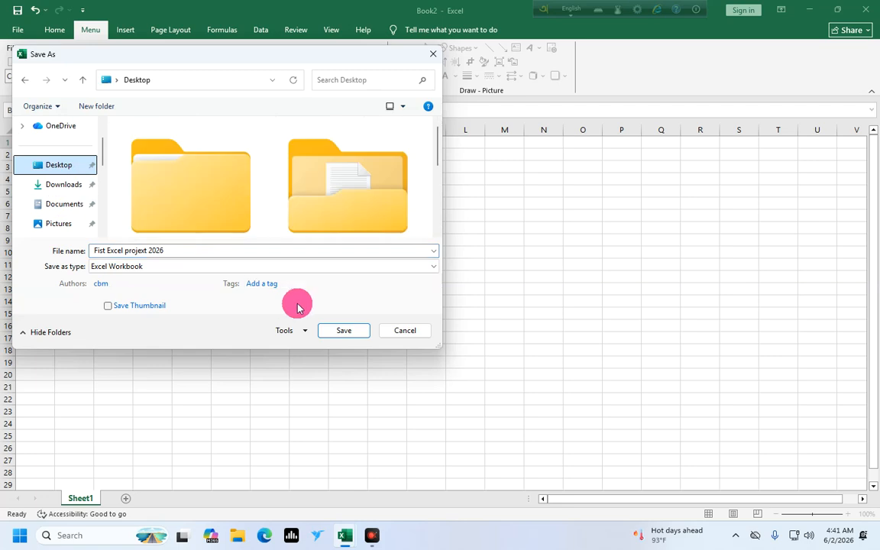
{"action": "left_click", "coordinate": [342, 330]}
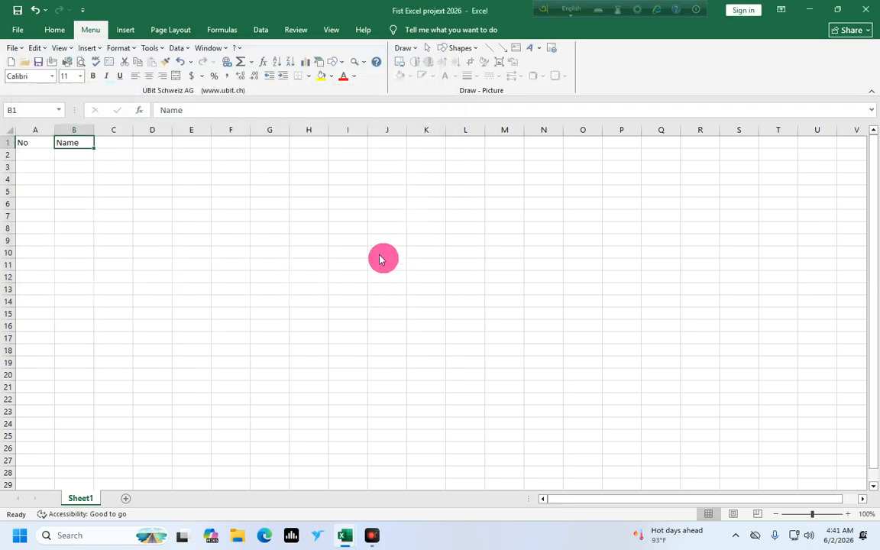
- Add the subject headings Bangla, English and Math in cells C1 to E1
{"action": "left_click", "coordinate": [44, 155]}
{"action": "left_click", "coordinate": [64, 143]}
{"action": "left_click", "coordinate": [31, 142]}
{"action": "left_click", "coordinate": [103, 140]}
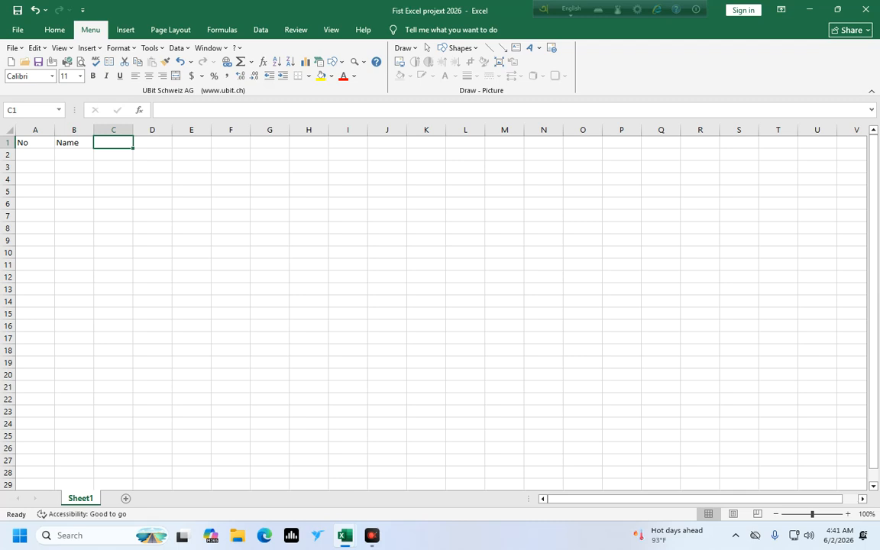
{"action": "type", "text": "Bangla"}
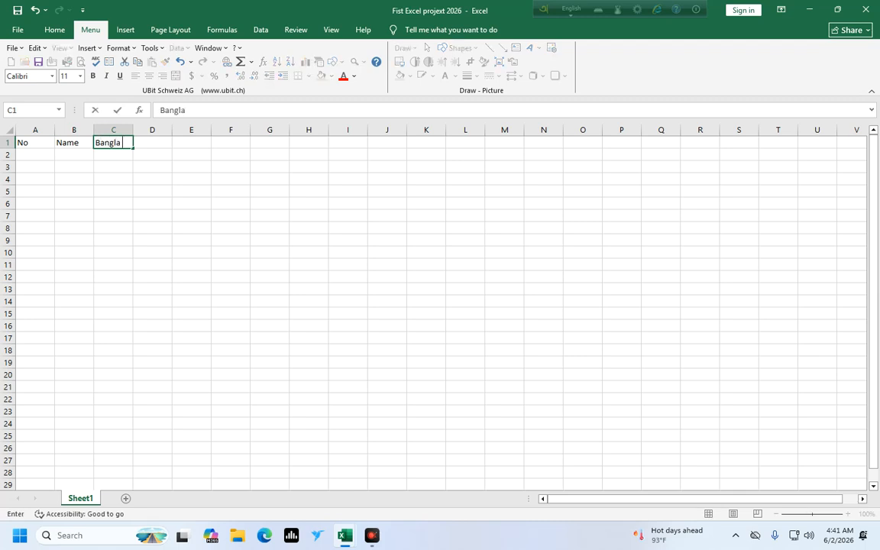
{"action": "key", "text": "Tab"}
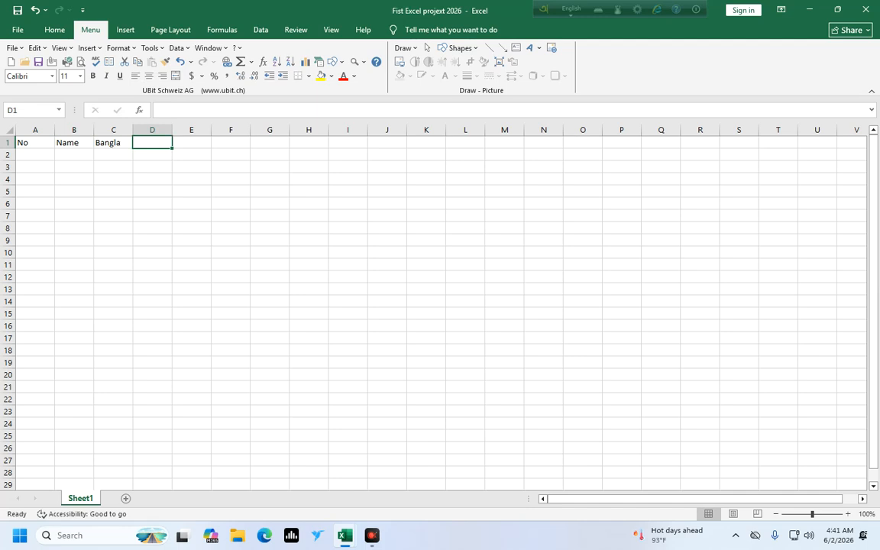
{"action": "type", "text": "English"}
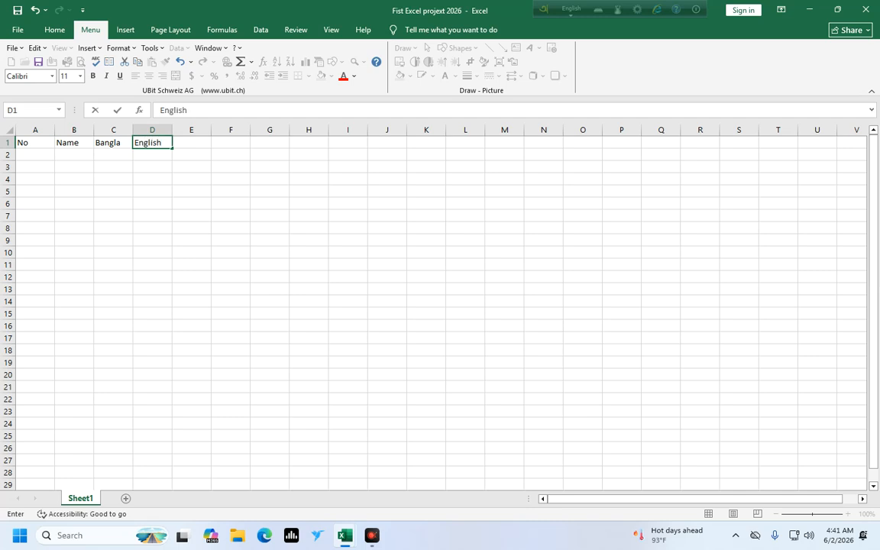
{"action": "key", "text": "Tab"}
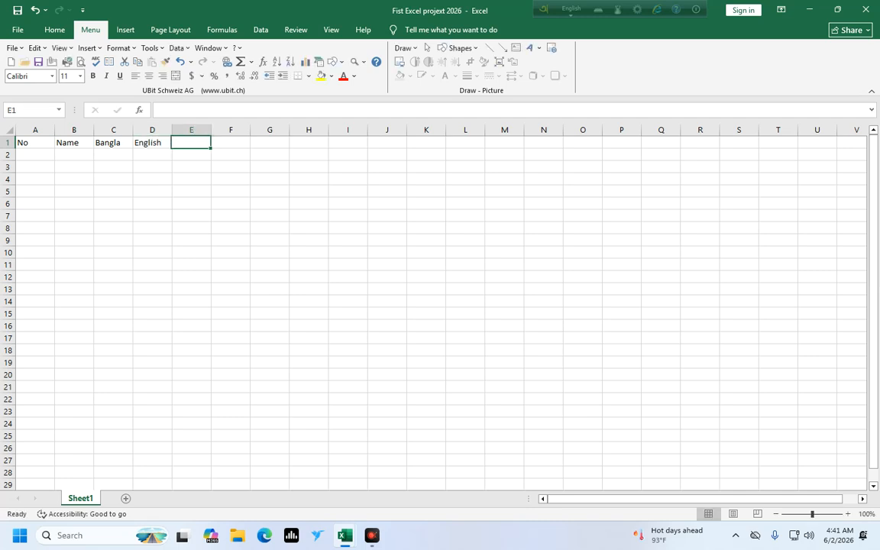
{"action": "type", "text": "Math"}
{"action": "key", "text": "Tab"}
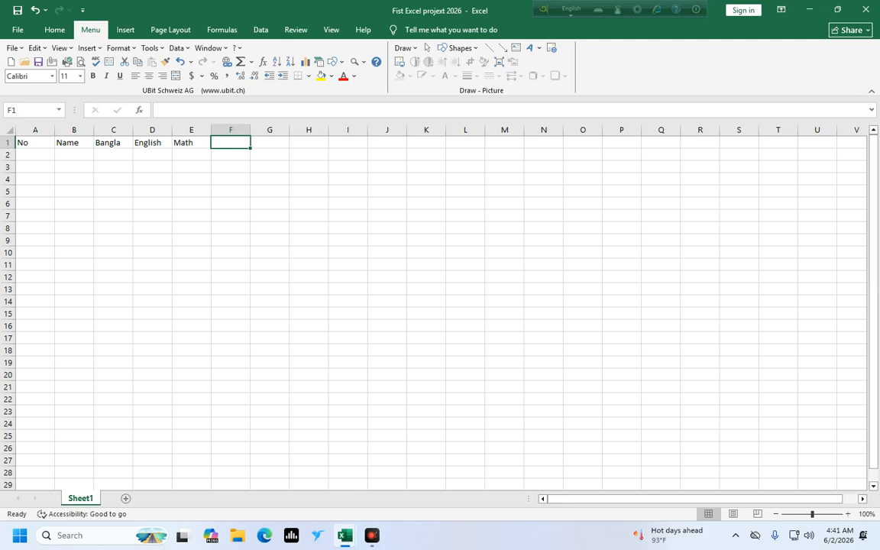
- Complete the heading row with Geogr, Agere, Phy and total in cells F1 to I1
{"action": "type", "text": "Geogr"}
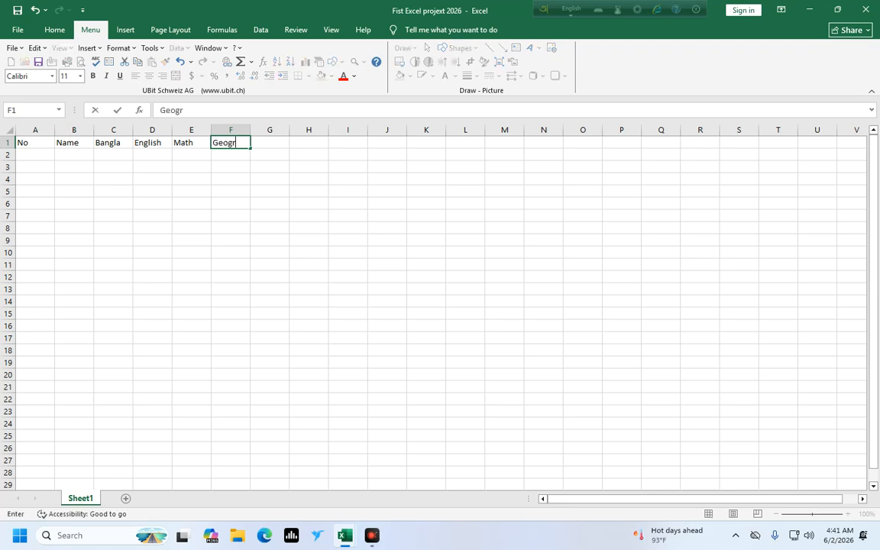
{"action": "key", "text": "Tab"}
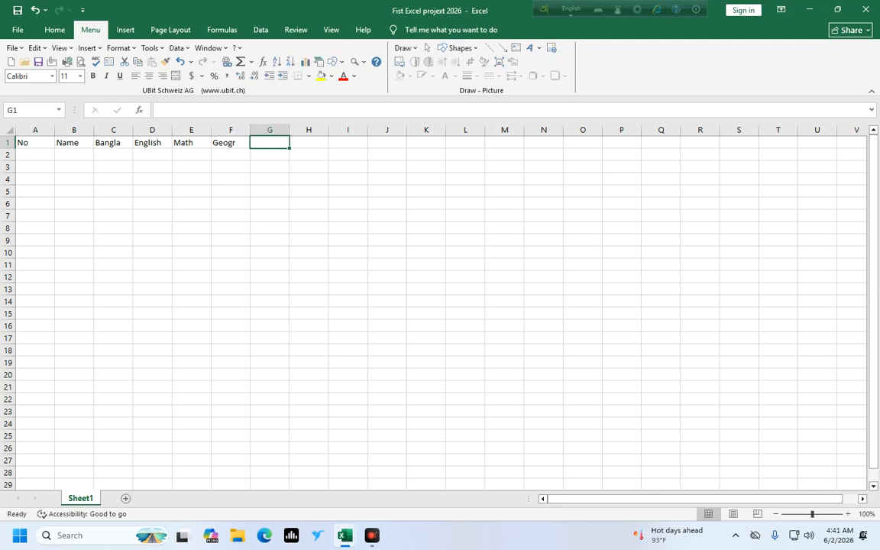
{"action": "type", "text": "Agere"}
{"action": "key", "text": "Tab"}
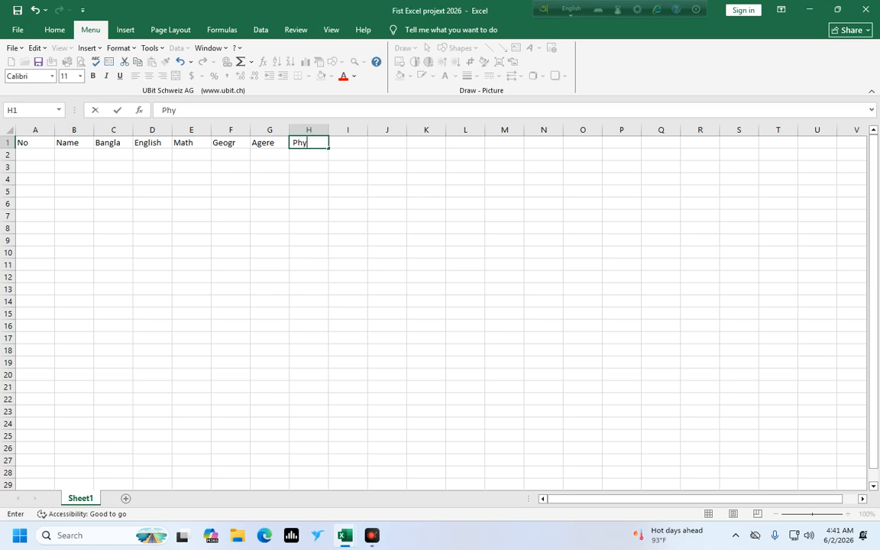
{"action": "key", "text": "Tab"}
{"action": "type", "text": "t"}
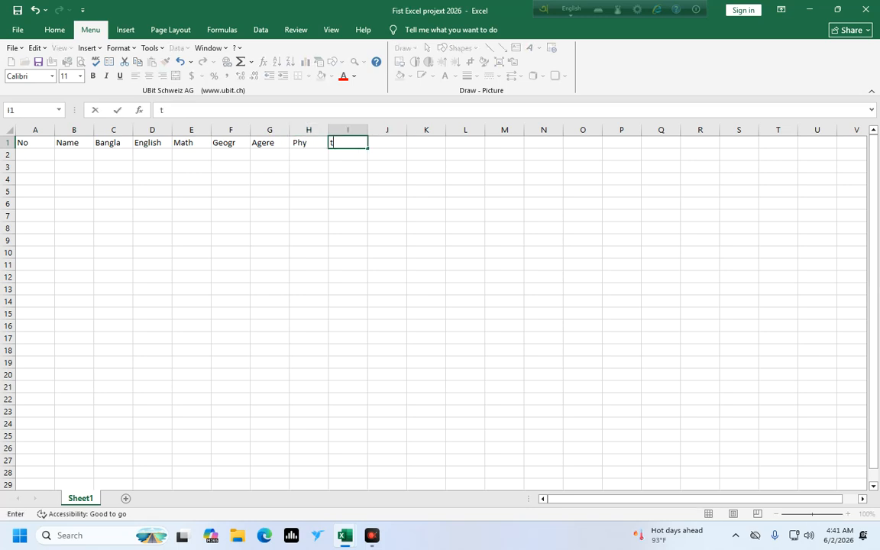
{"action": "type", "text": "otal"}
- Enter the serial numbers 01 and 02 in cells A2 and A3 under the No heading
{"action": "left_click", "coordinate": [35, 155]}
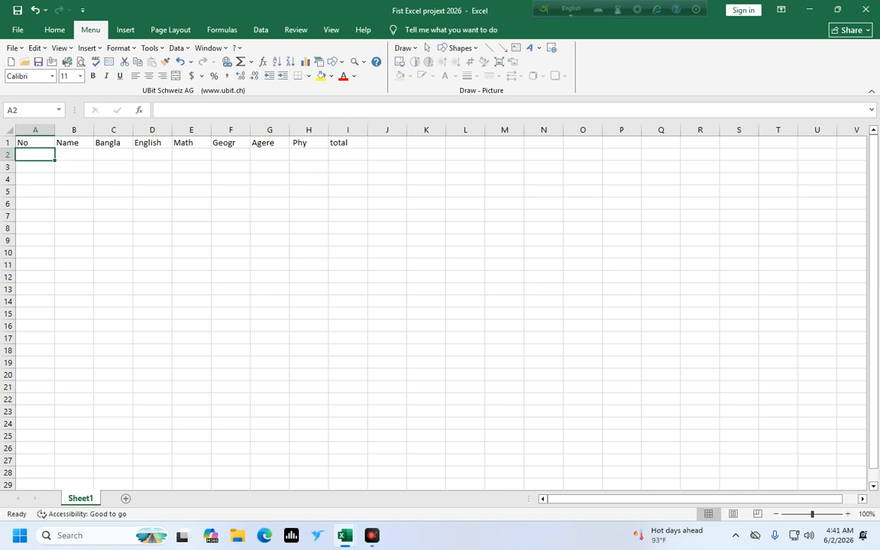
{"action": "type", "text": "0"}
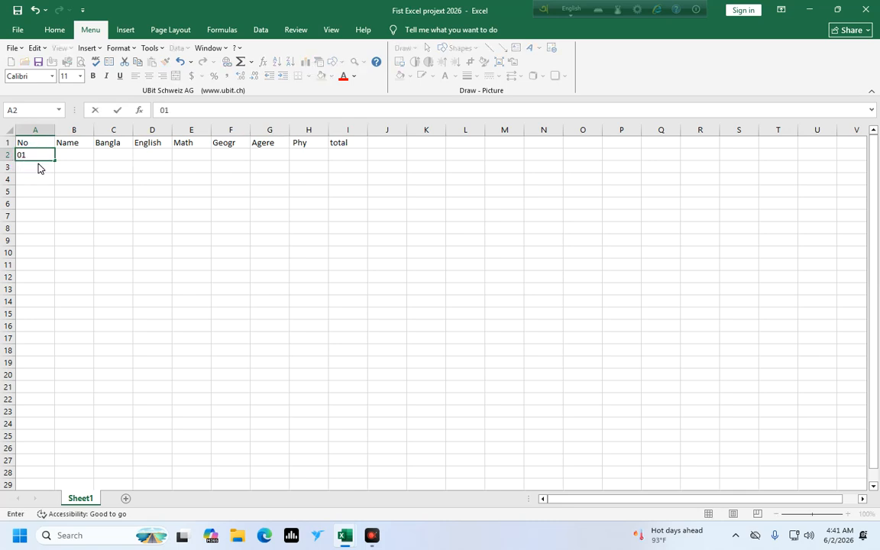
{"action": "type", "text": "1"}
{"action": "key", "text": "Return"}
{"action": "type", "text": "2"}
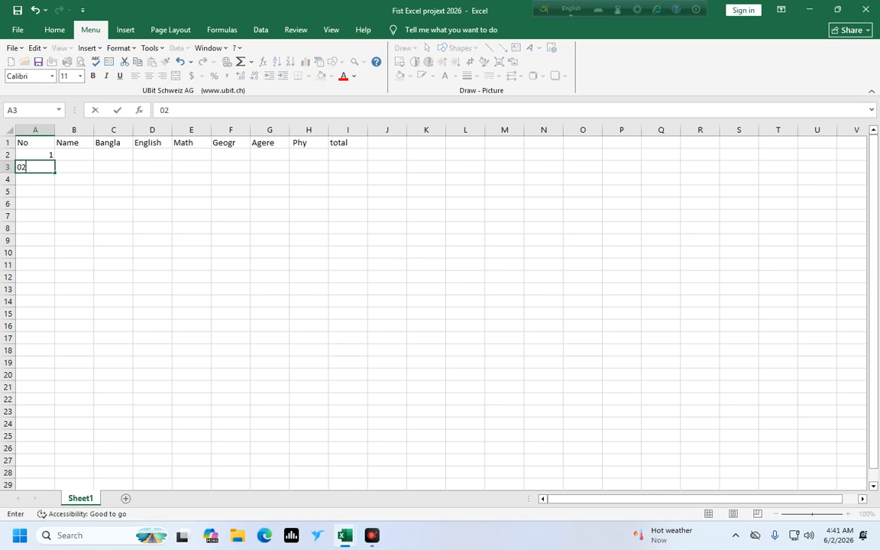
{"action": "key", "text": "Return"}
- Fill the serial number series from A3 down column A to row 23
{"action": "left_click", "coordinate": [44, 154]}
{"action": "left_click", "coordinate": [43, 169]}
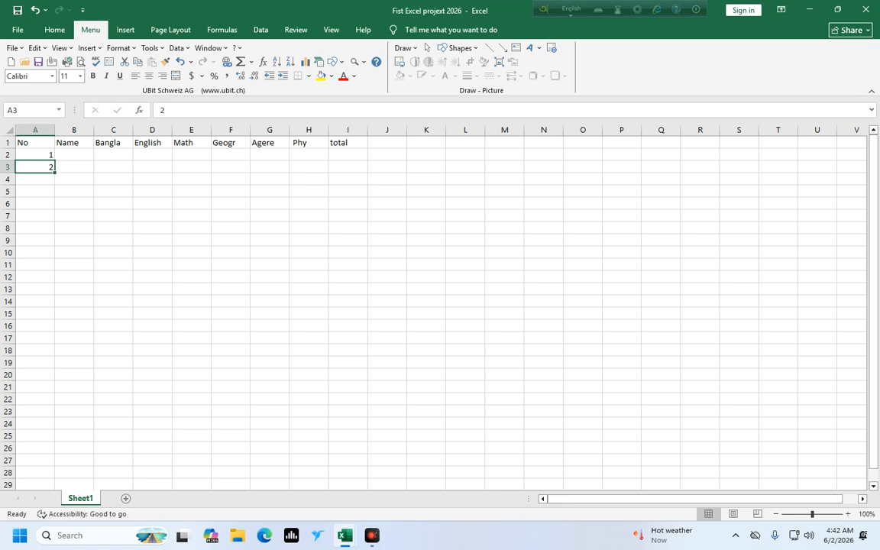
{"action": "left_click_drag", "start_coordinate": [54, 172], "coordinate": [49, 417]}
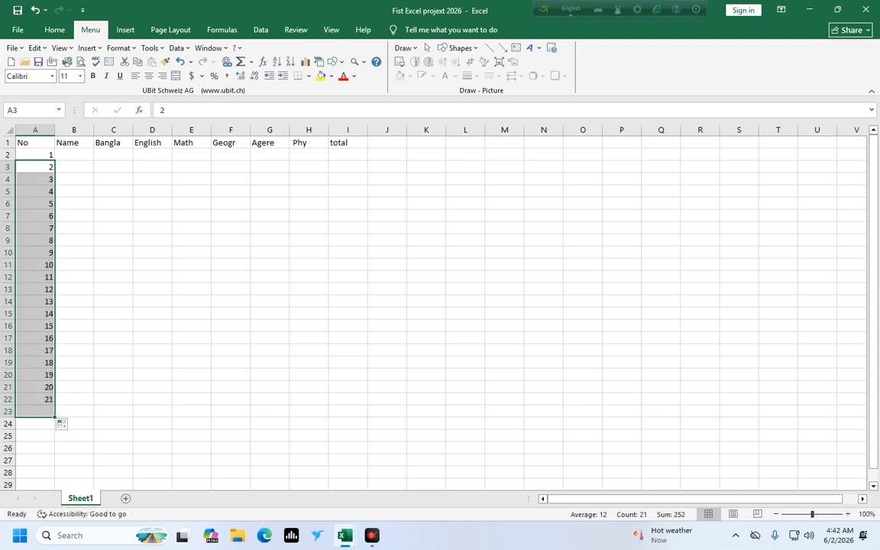
{"action": "left_click", "coordinate": [106, 228]}
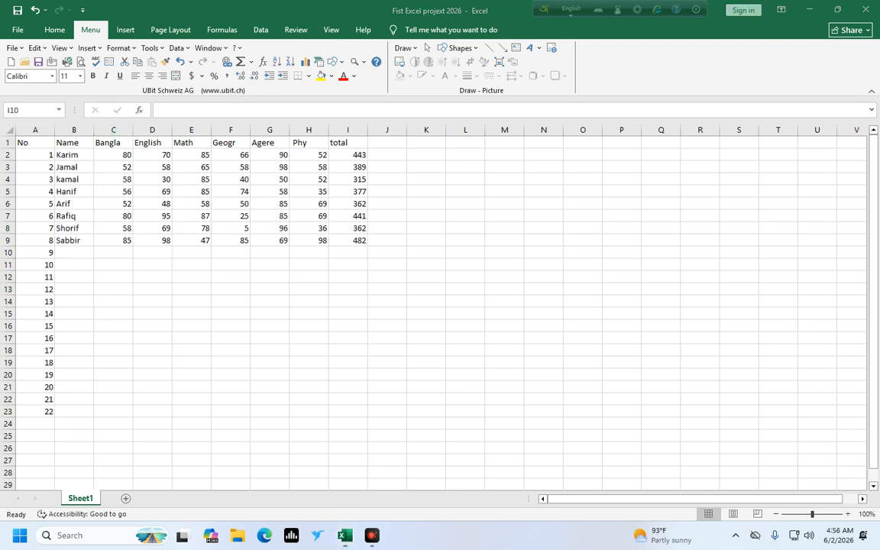
- Clear the surplus serial numbers in column A from A11 to A25
{"action": "left_click", "coordinate": [48, 261]}
{"action": "left_click_drag", "start_coordinate": [39, 265], "coordinate": [42, 436]}
{"action": "key", "text": "Delete"}
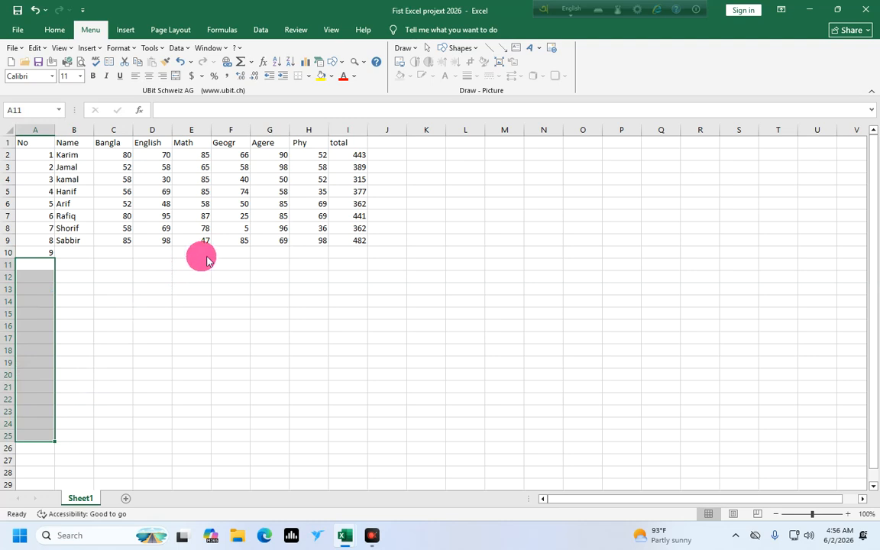
- Delete the contents of I2 to I10 under the total heading
{"action": "left_click", "coordinate": [295, 141]}
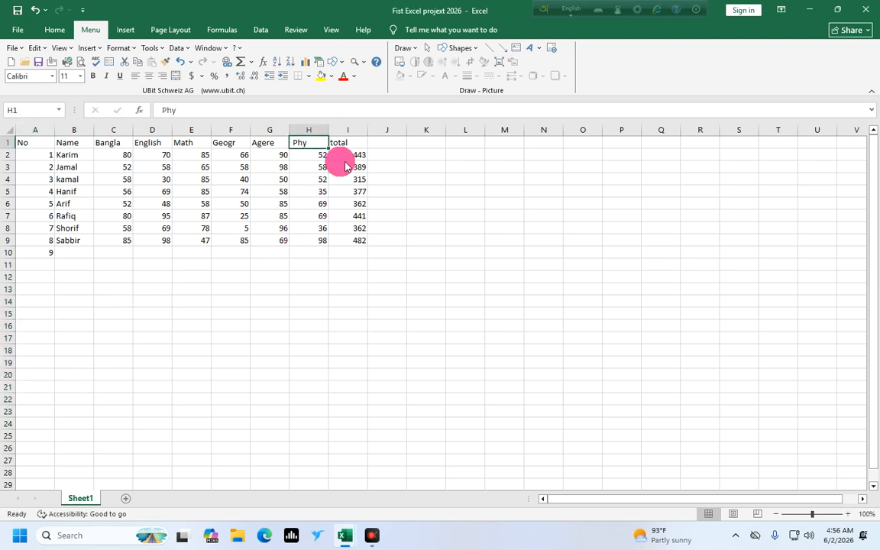
{"action": "left_click_drag", "start_coordinate": [354, 156], "coordinate": [354, 249]}
{"action": "key", "text": "Delete"}
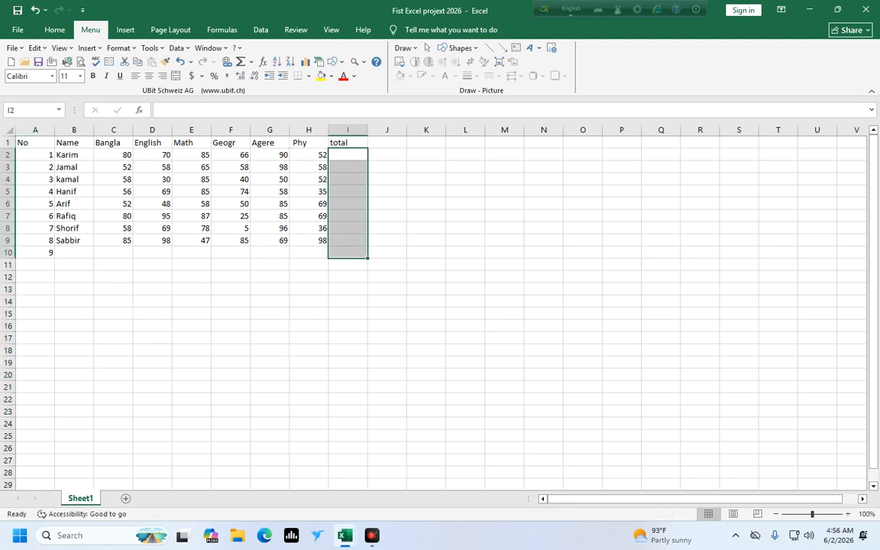
{"action": "left_click", "coordinate": [350, 326]}
- Total the first student's subject marks in cell I2 with the formula =sum(c2:h2)
{"action": "left_click", "coordinate": [331, 159]}
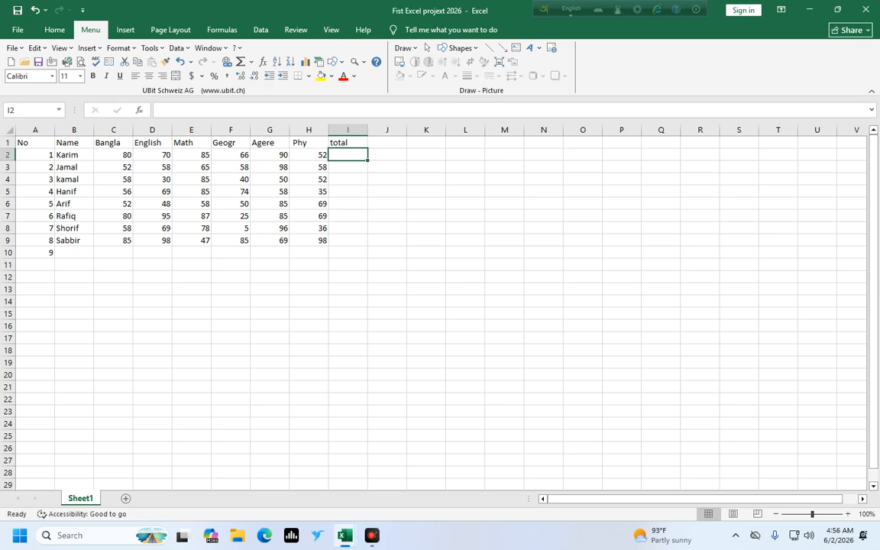
{"action": "left_click", "coordinate": [344, 189]}
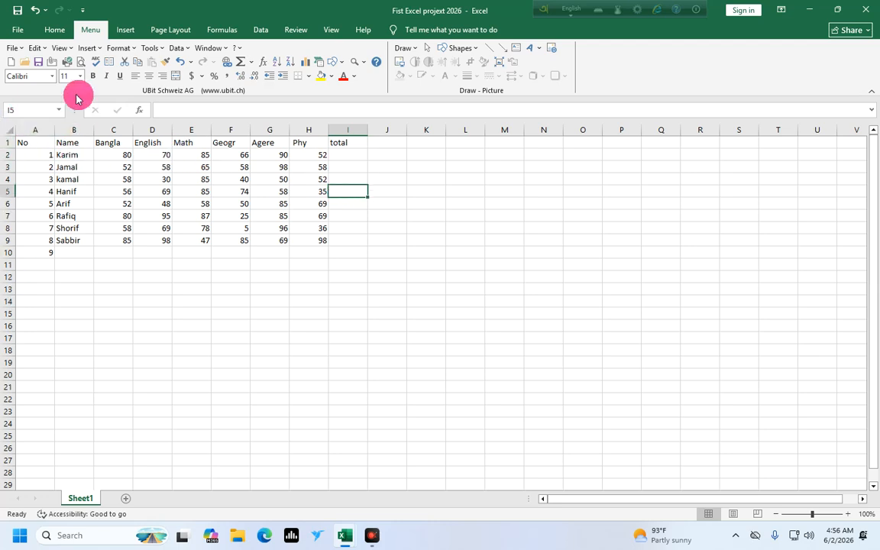
{"action": "left_click", "coordinate": [340, 161]}
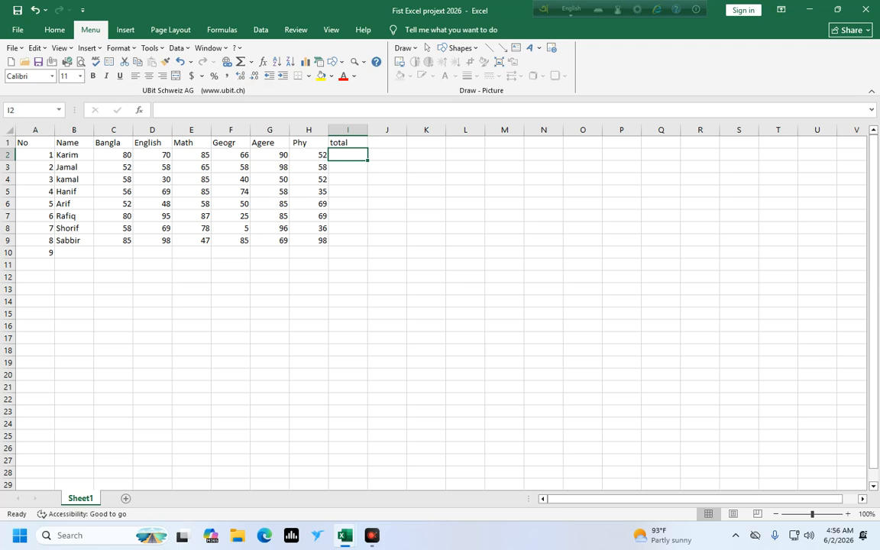
{"action": "type", "text": "="}
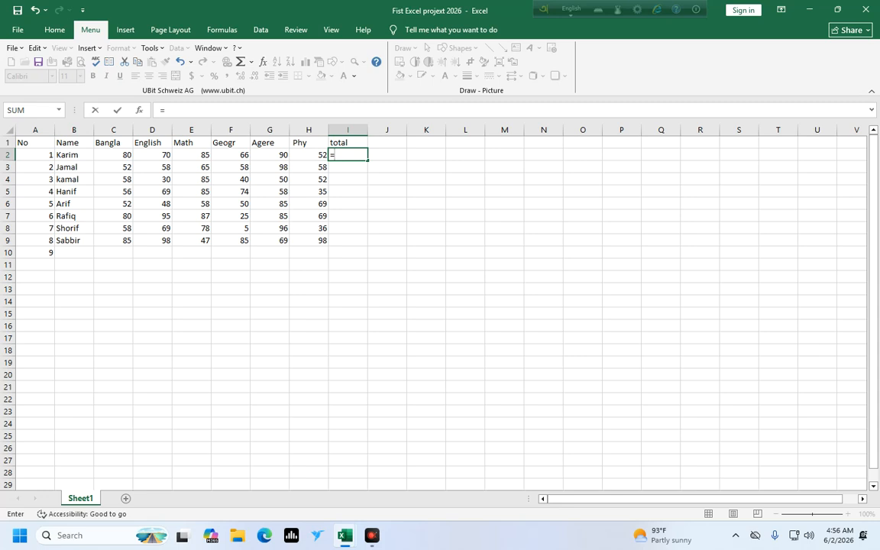
{"action": "type", "text": "sum"}
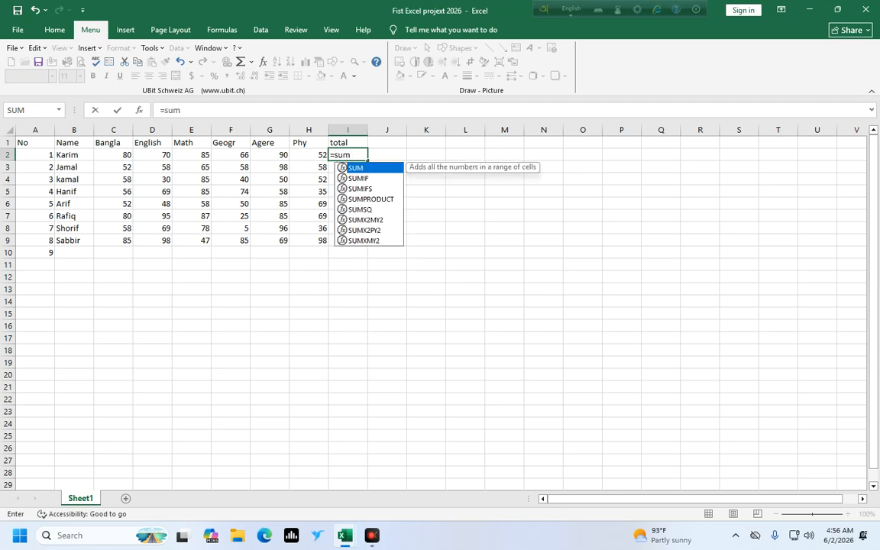
{"action": "type", "text": "("}
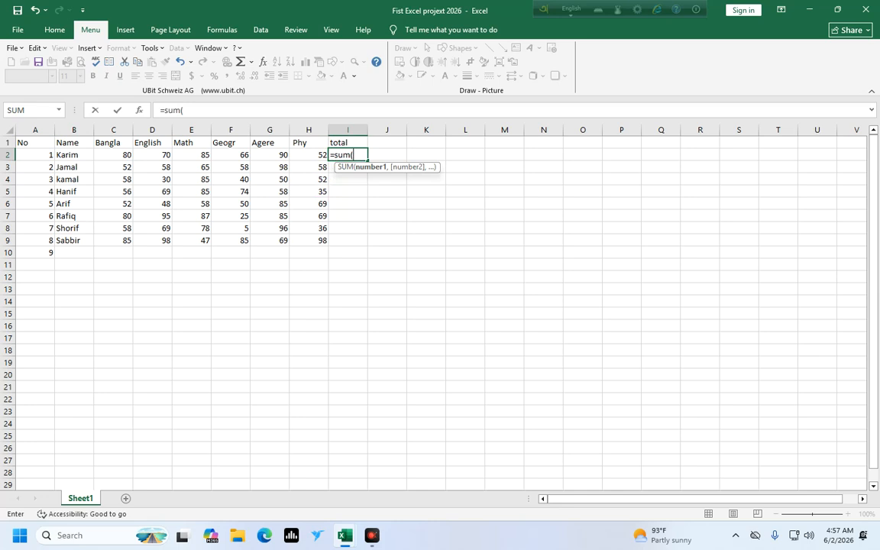
{"action": "type", "text": "c"}
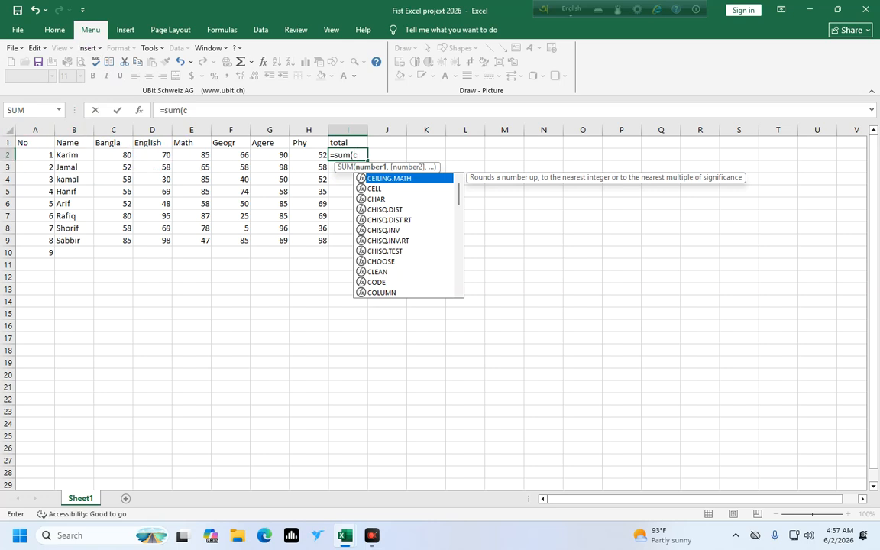
{"action": "type", "text": "2:"}
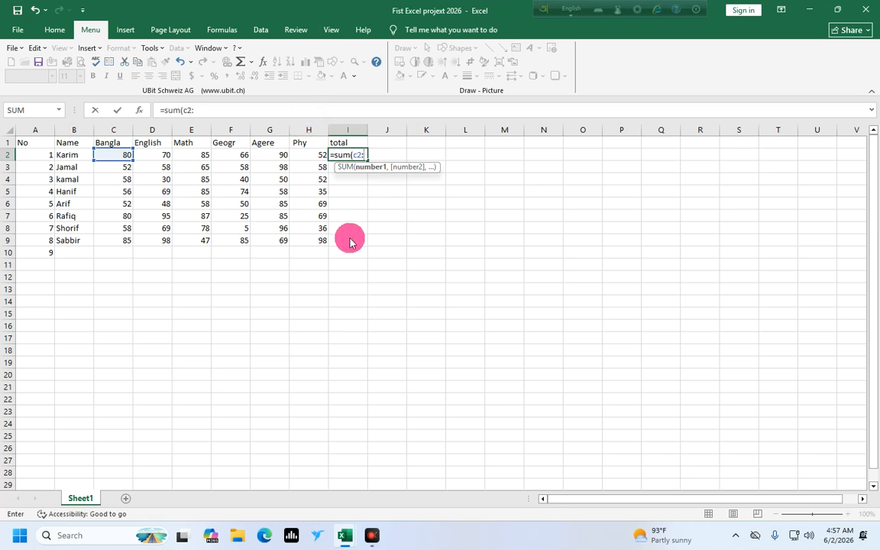
{"action": "type", "text": "h"}
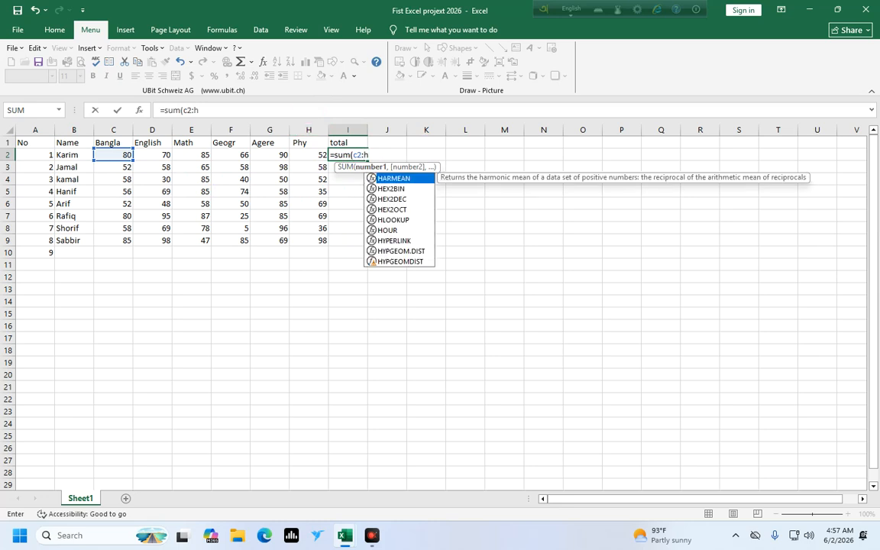
{"action": "type", "text": "e"}
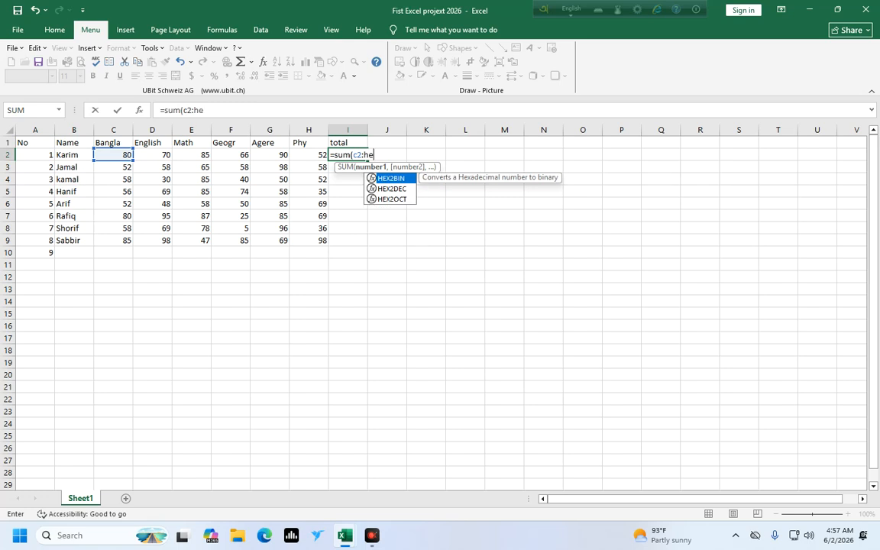
{"action": "key", "text": "BackSpace"}
{"action": "type", "text": "2"}
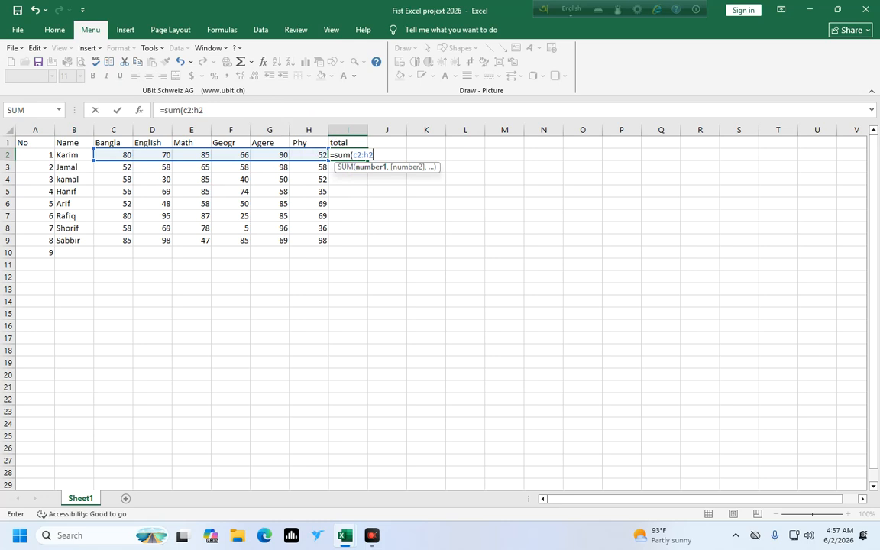
{"action": "key", "text": "Return"}
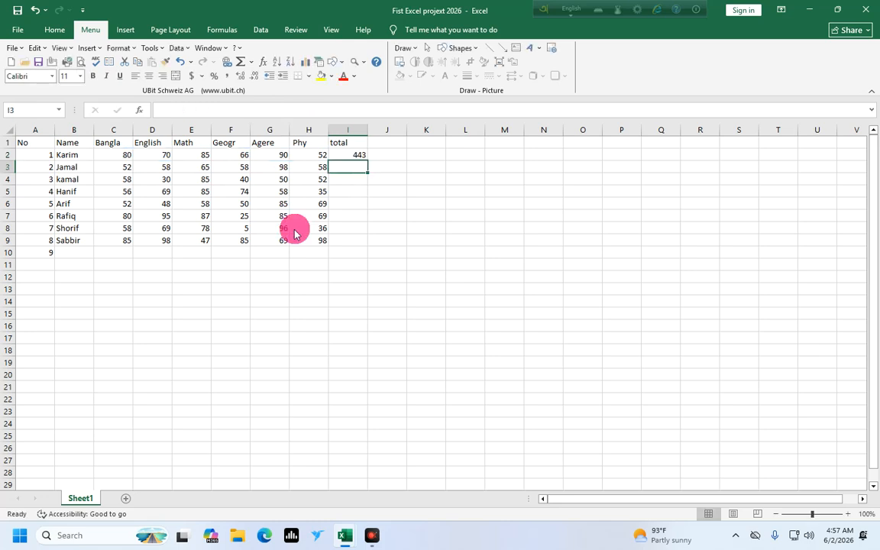
- Total row 3's subject marks in I3 with =sum(c3:h3), and clear that cell again
{"action": "key", "text": "Down"}
{"action": "key", "text": "Down"}
{"action": "left_click", "coordinate": [348, 167]}
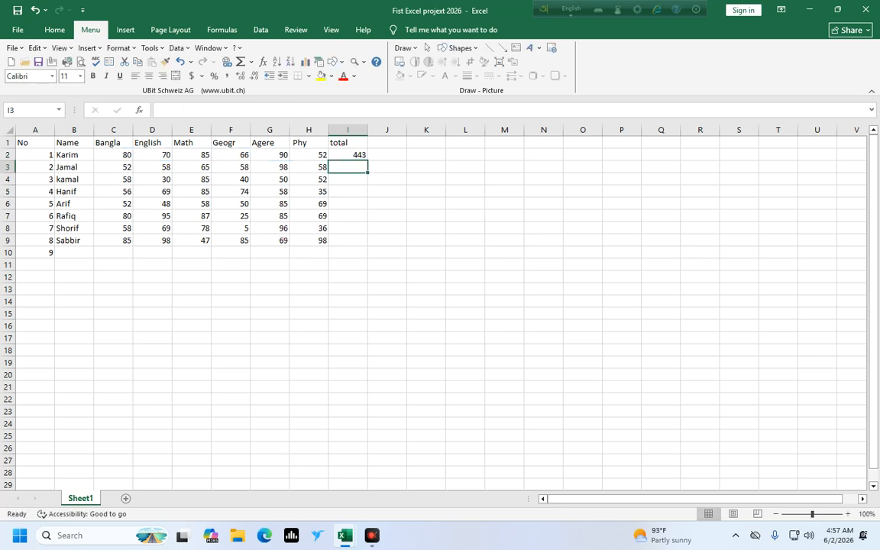
{"action": "type", "text": "=sum"}
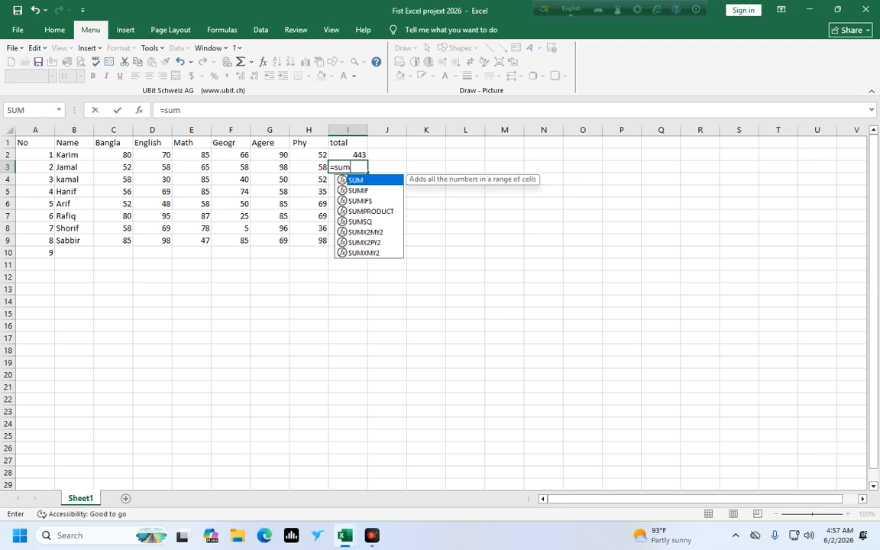
{"action": "type", "text": "("}
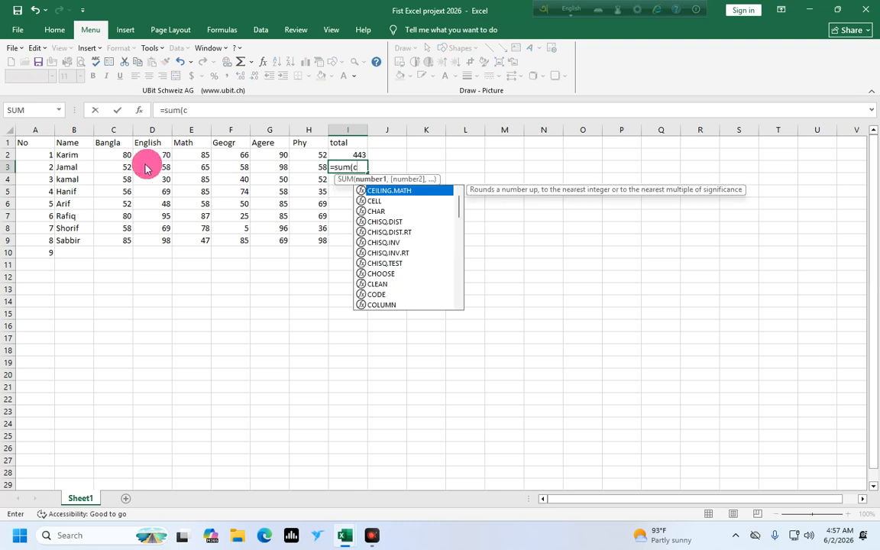
{"action": "type", "text": "c"}
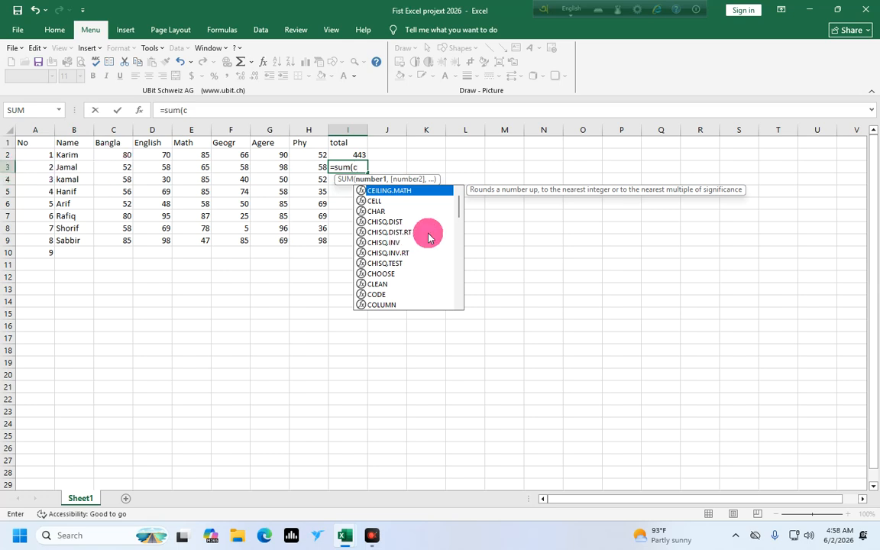
{"action": "type", "text": "3:"}
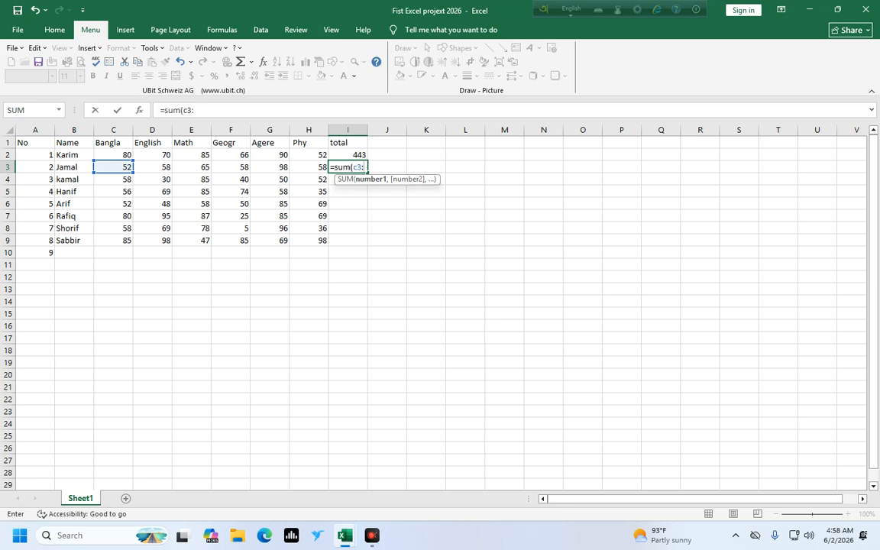
{"action": "type", "text": "h"}
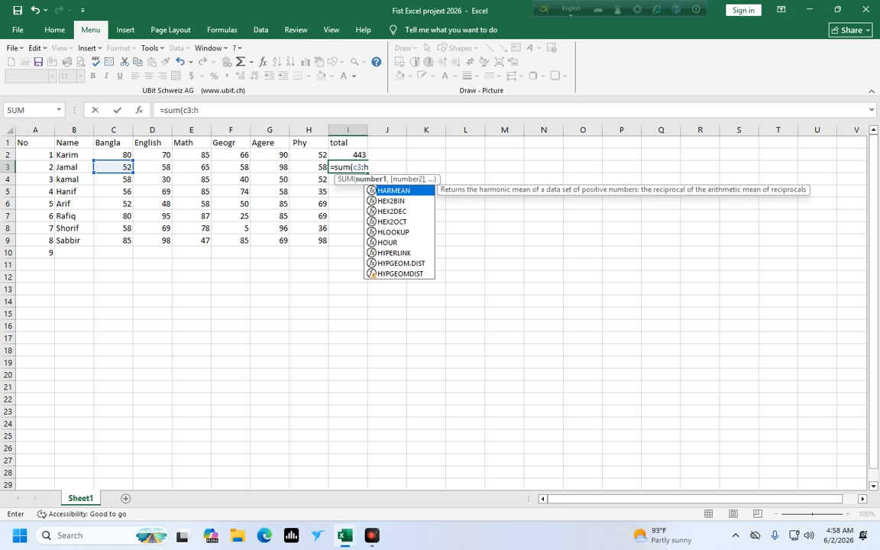
{"action": "type", "text": "3"}
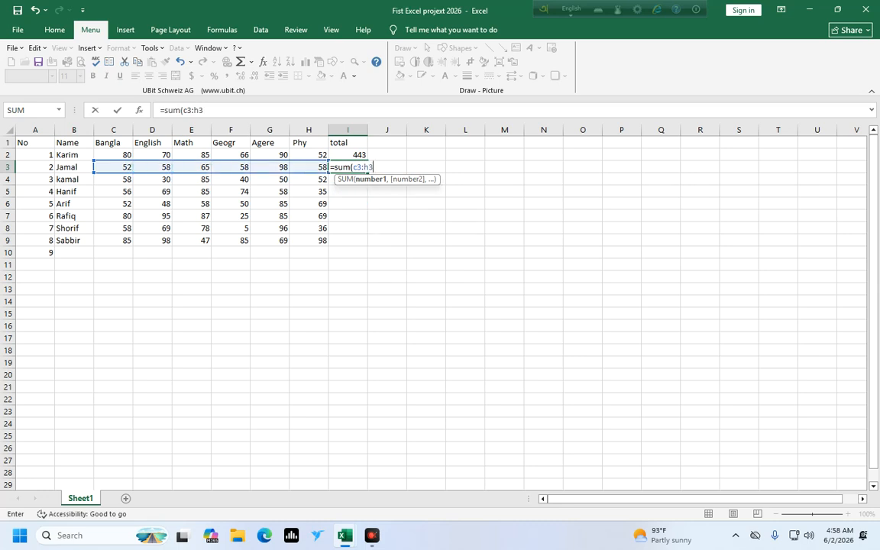
{"action": "type", "text": ")("}
{"action": "key", "text": "Return"}
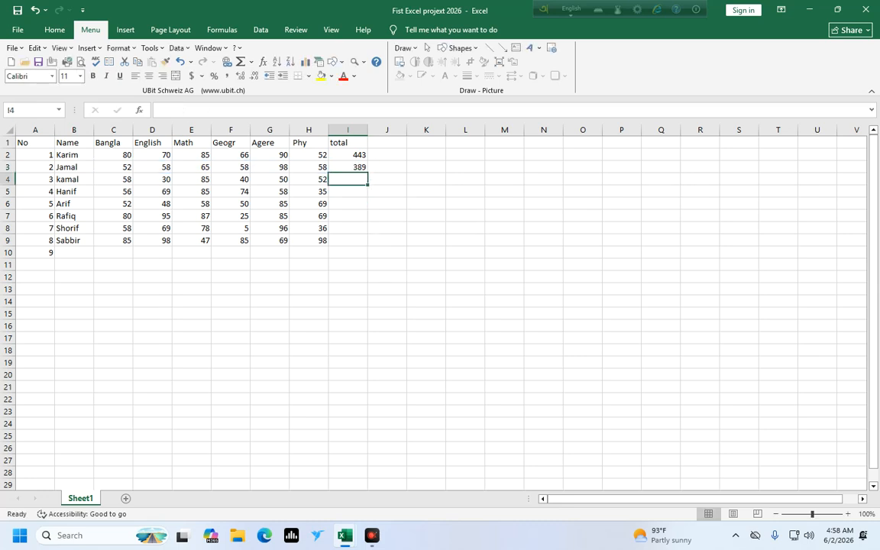
{"action": "left_click", "coordinate": [349, 169]}
{"action": "double_click", "coordinate": [351, 167]}
- Fill the sum formula from I2 down to I9 and undo that fill
{"action": "left_click", "coordinate": [351, 154]}
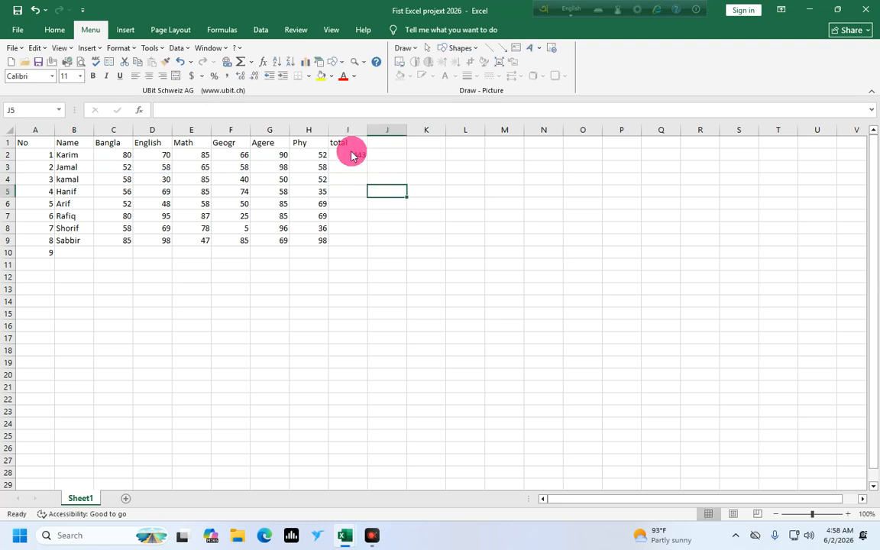
{"action": "left_click_drag", "start_coordinate": [368, 160], "coordinate": [368, 161]}
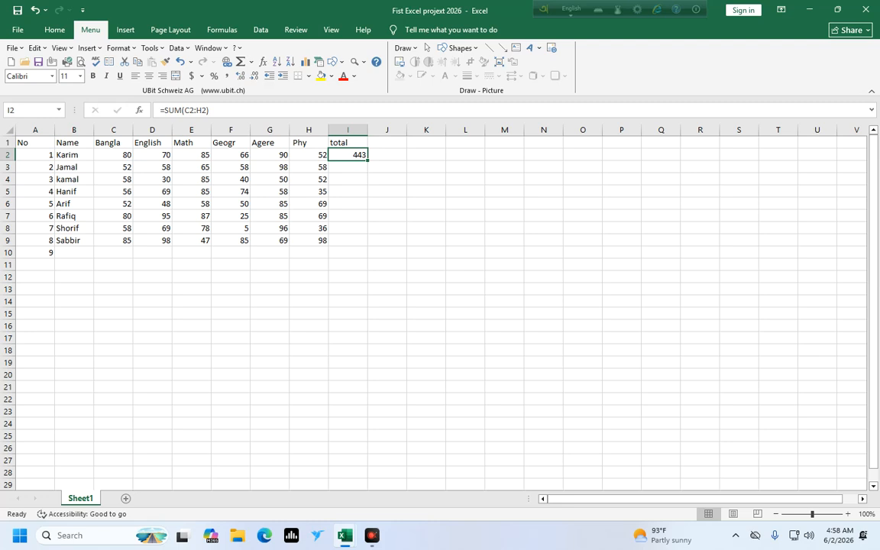
{"action": "left_click_drag", "start_coordinate": [367, 161], "coordinate": [362, 208]}
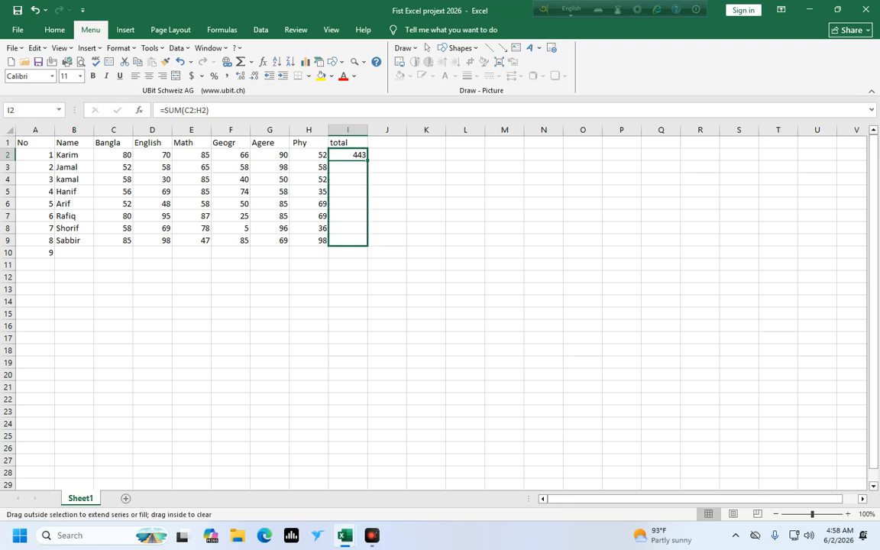
{"action": "left_click_drag", "start_coordinate": [336, 241], "coordinate": [344, 244]}
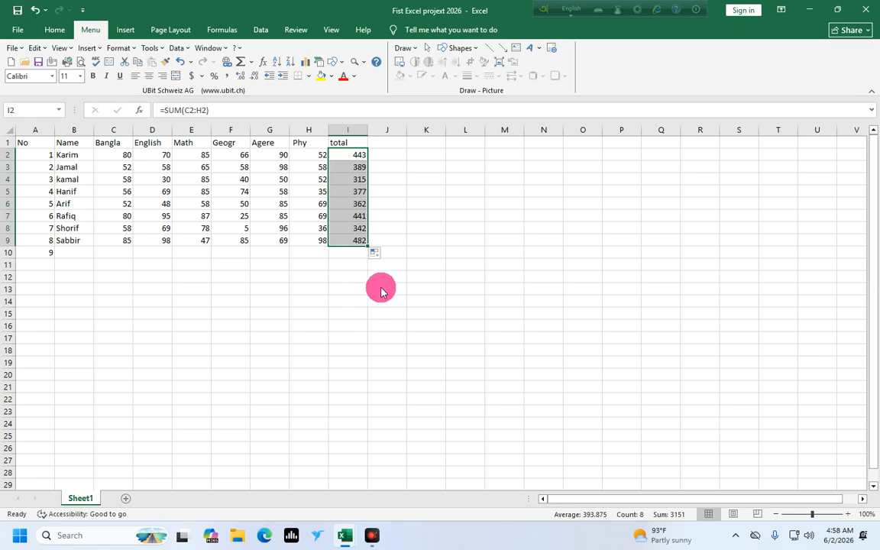
{"action": "key", "text": "ctrl+z"}
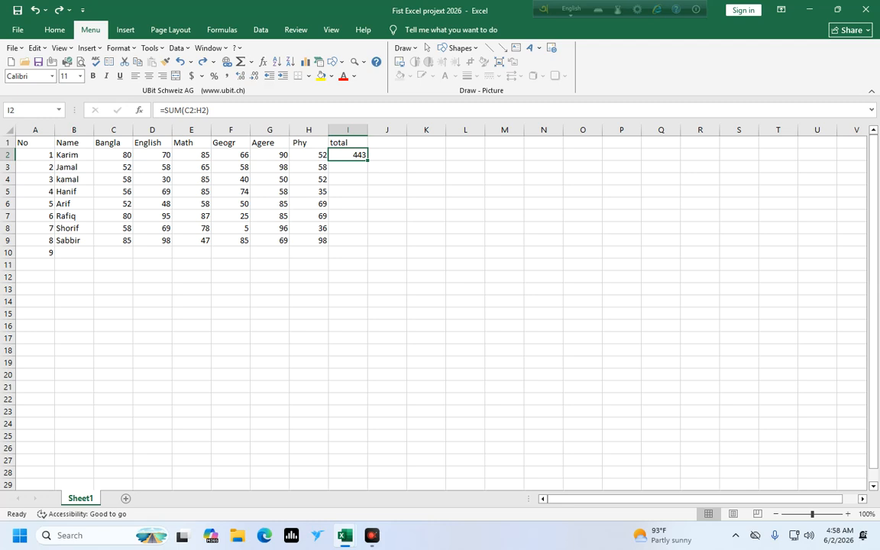
- Fill the sum formula from I2 down the total column to I10 and clear the surplus total in row 10
{"action": "double_click", "coordinate": [367, 159]}
{"action": "left_click", "coordinate": [349, 318]}
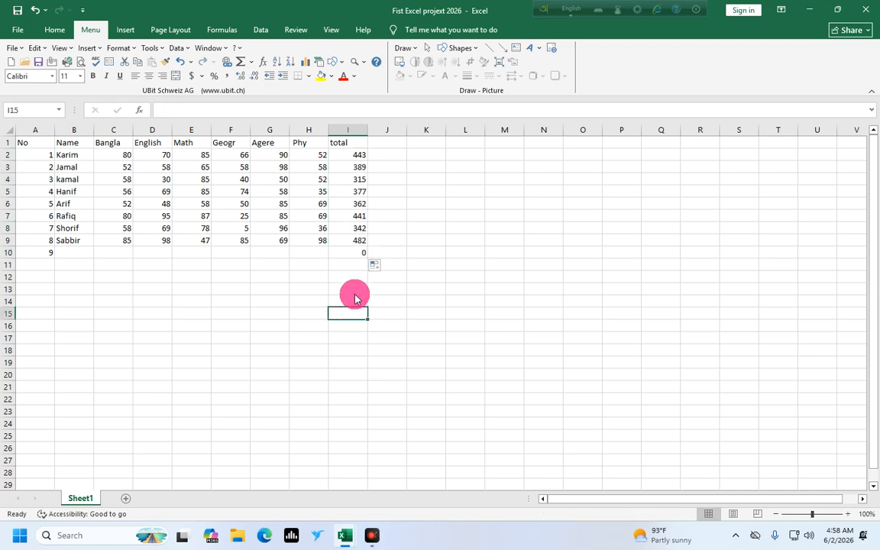
{"action": "left_click", "coordinate": [346, 255]}
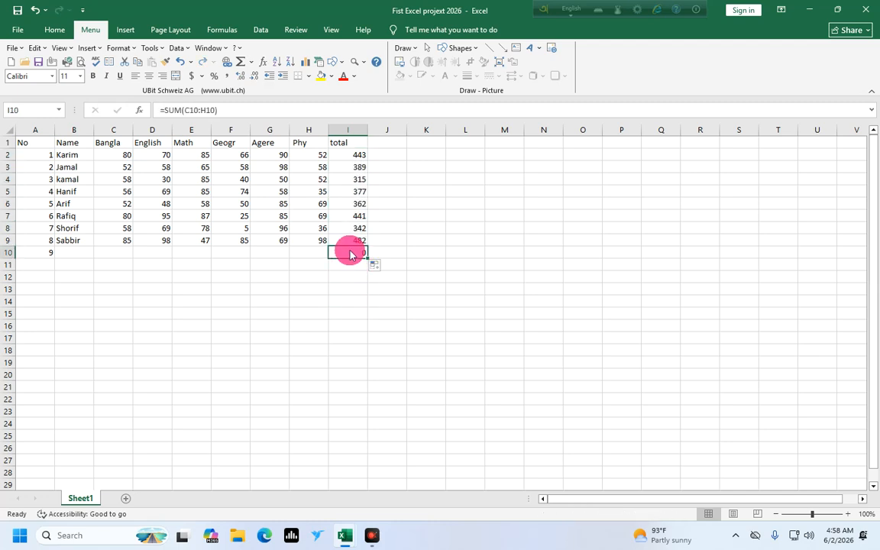
{"action": "left_click_drag", "start_coordinate": [346, 255], "coordinate": [113, 252]}
{"action": "key", "text": "Delete"}
{"action": "left_click", "coordinate": [349, 313]}
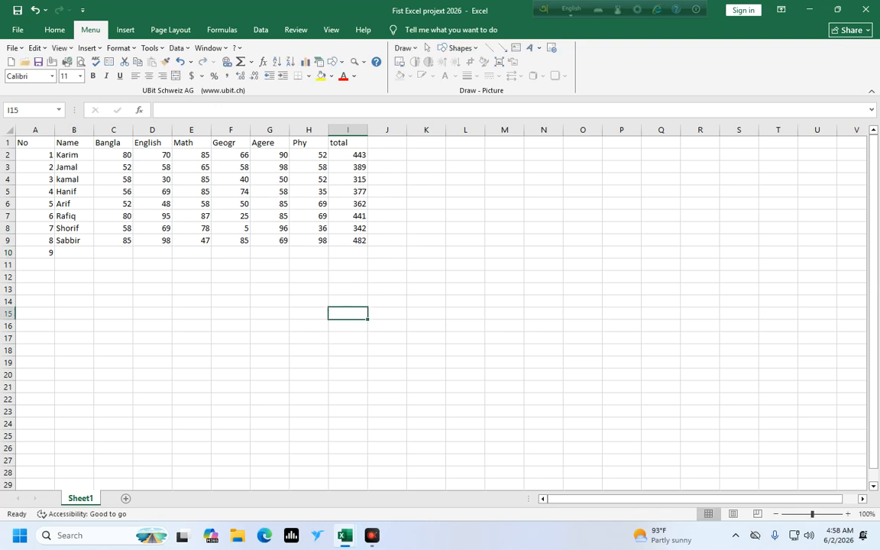
- Add the heading dive in J1 and enter 100, 50 and 60 in J2 to J4
{"action": "left_click", "coordinate": [389, 142]}
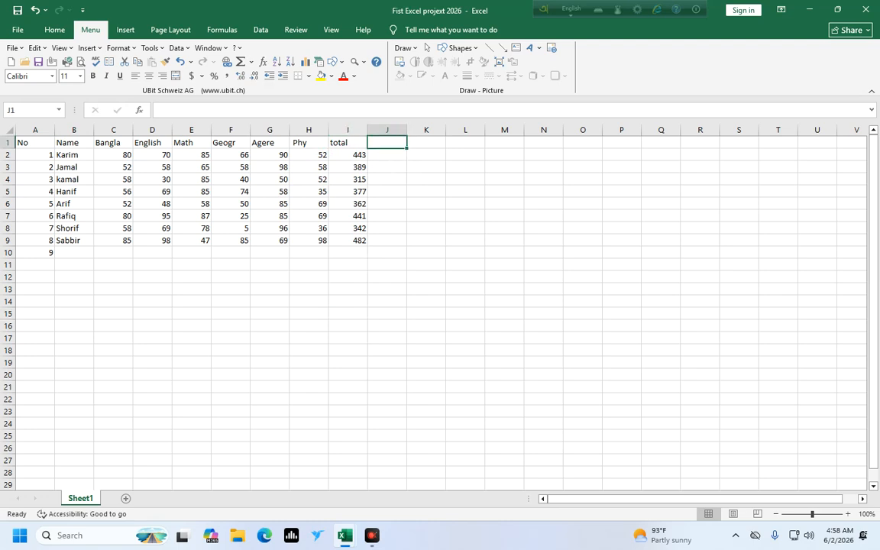
{"action": "type", "text": "dive"}
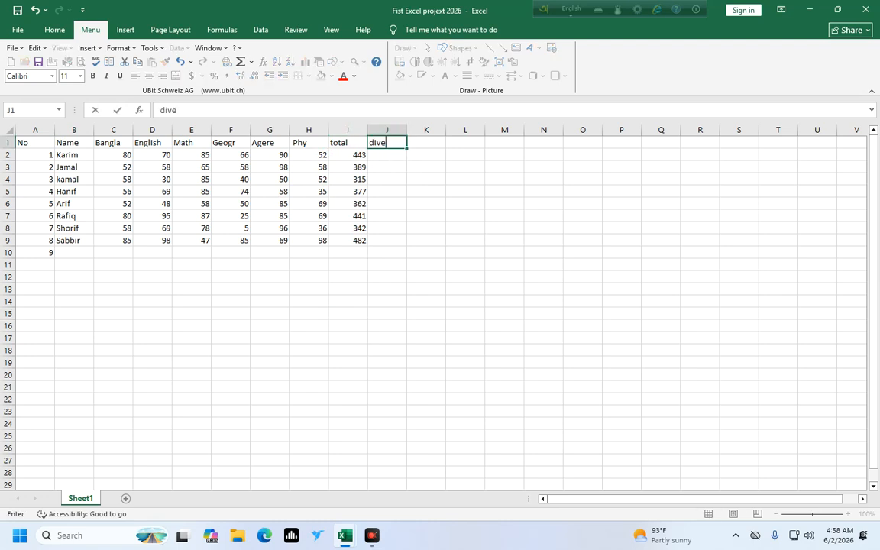
{"action": "left_click", "coordinate": [389, 157]}
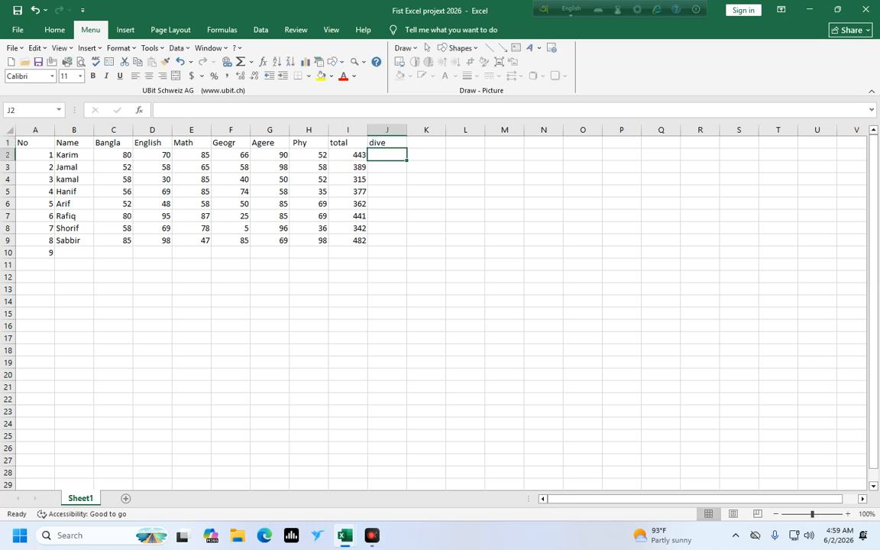
{"action": "type", "text": "100"}
{"action": "left_click", "coordinate": [382, 165]}
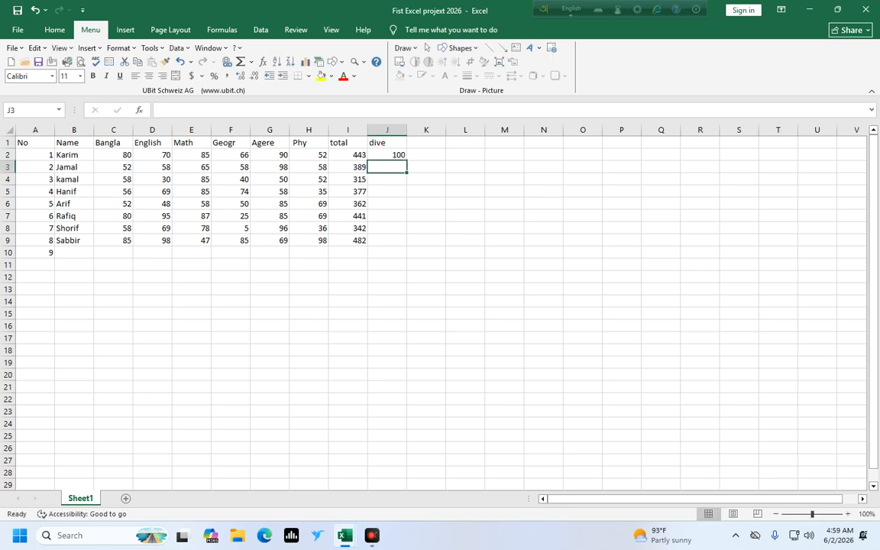
{"action": "type", "text": "50"}
{"action": "left_click", "coordinate": [388, 178]}
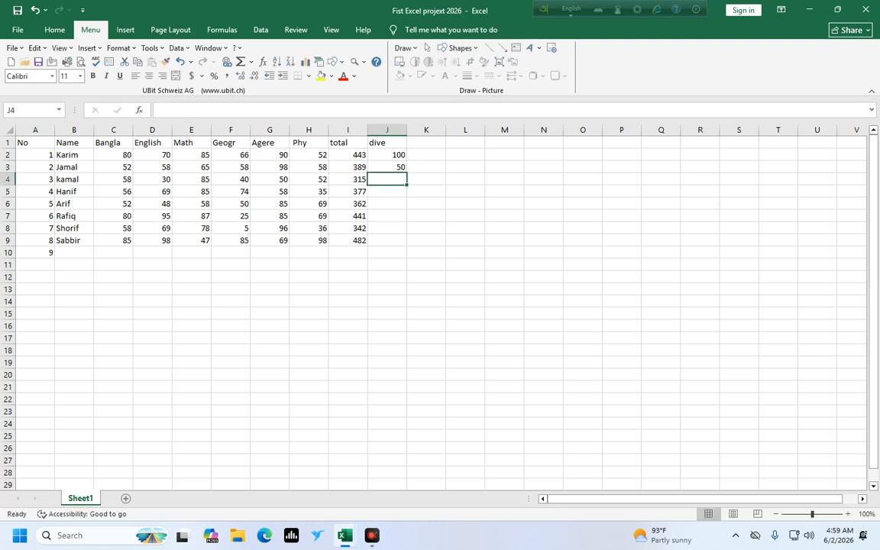
{"action": "type", "text": "60"}
- Enter 65, 45, 25, 45 and 52 in cells J5 to J9 of the dive column
{"action": "left_click", "coordinate": [386, 190]}
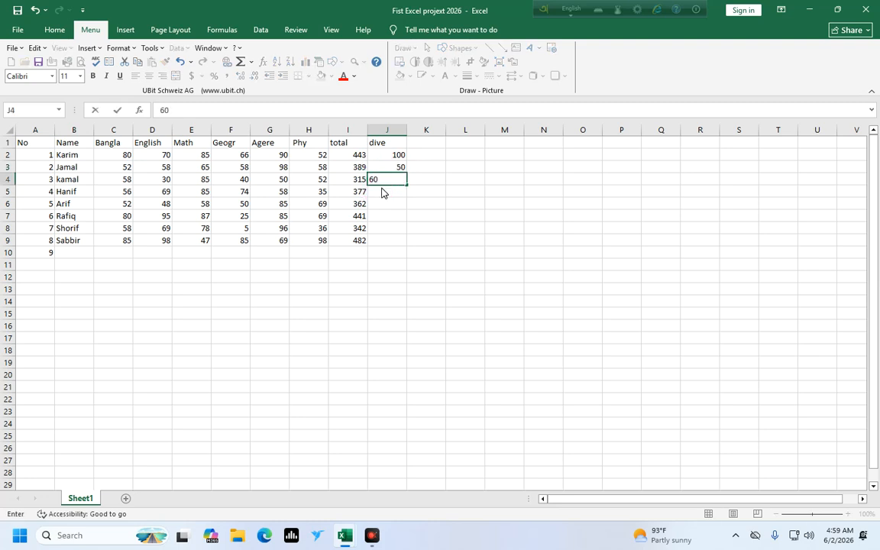
{"action": "type", "text": "65"}
{"action": "left_click", "coordinate": [380, 200]}
{"action": "left_click", "coordinate": [375, 200]}
{"action": "type", "text": "45"}
{"action": "left_click", "coordinate": [374, 216]}
{"action": "left_click", "coordinate": [373, 216]}
{"action": "type", "text": "25"}
{"action": "left_click", "coordinate": [380, 227]}
{"action": "type", "text": "45"}
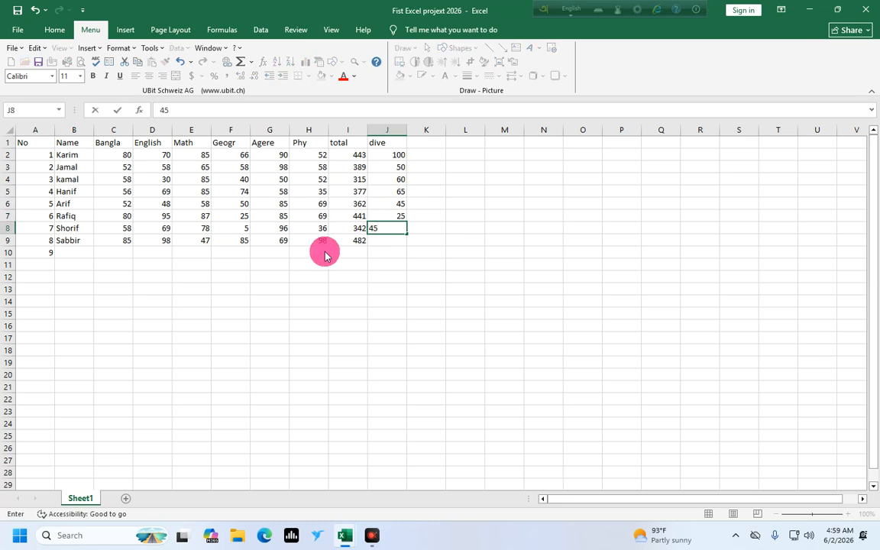
{"action": "left_click", "coordinate": [394, 243]}
{"action": "type", "text": "52"}
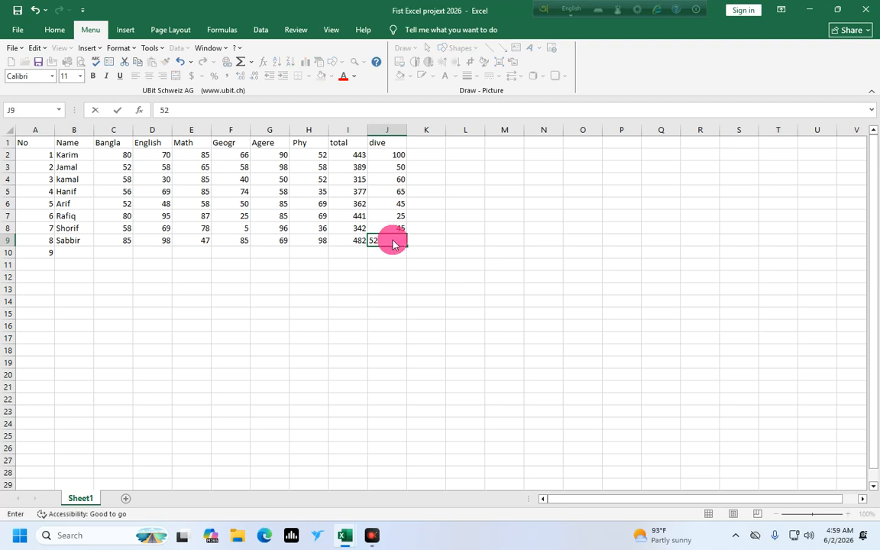
{"action": "left_click", "coordinate": [425, 251]}
{"action": "left_click", "coordinate": [421, 144]}
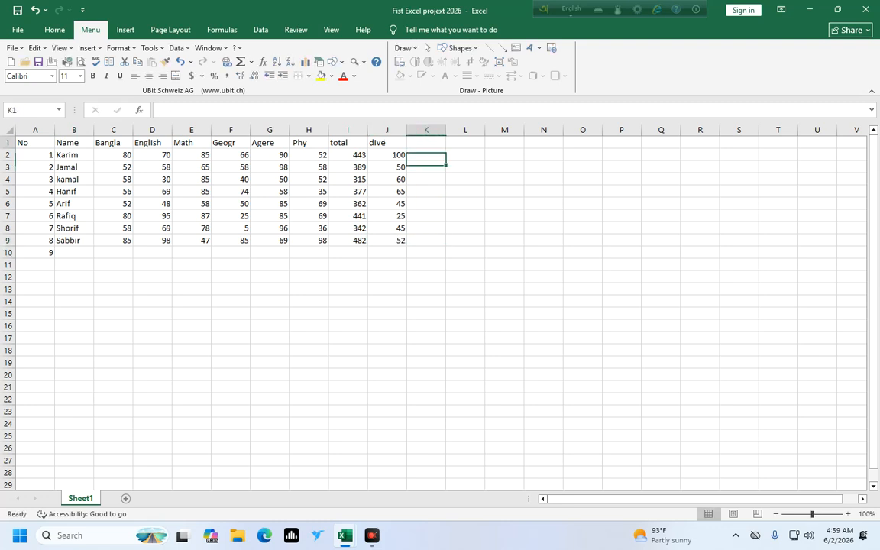
- Clear the dive heading from J1, keeping the values beneath it
{"action": "left_click", "coordinate": [380, 143]}
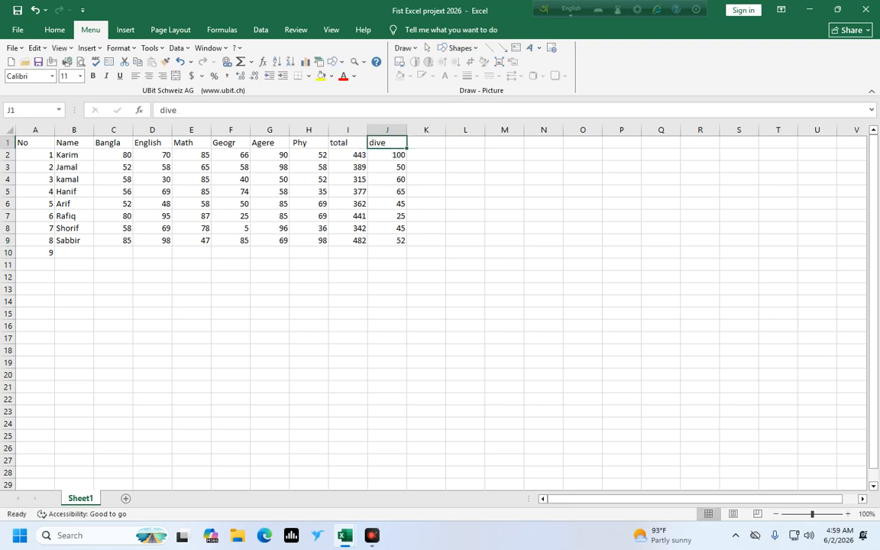
{"action": "left_click", "coordinate": [353, 155]}
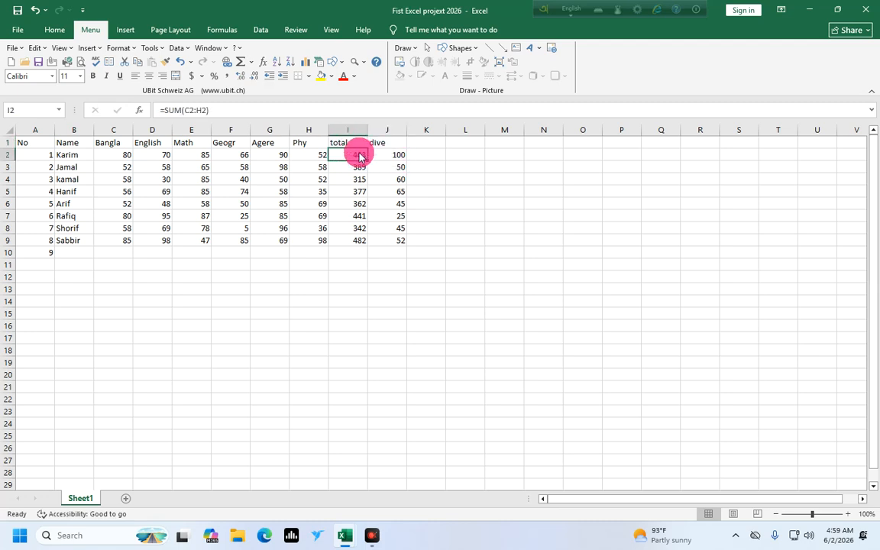
{"action": "left_click", "coordinate": [387, 144]}
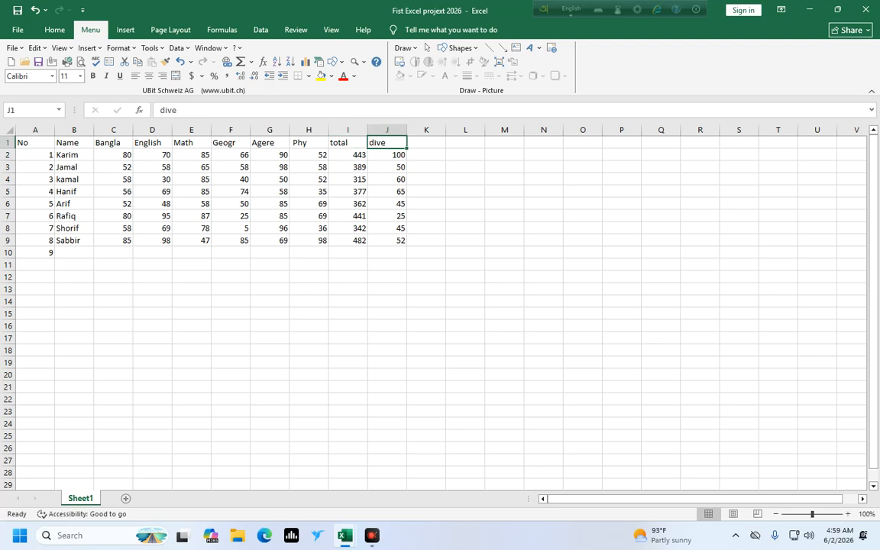
{"action": "key", "text": "BackSpace"}
{"action": "left_click", "coordinate": [387, 165]}
{"action": "left_click", "coordinate": [355, 155]}
{"action": "left_click", "coordinate": [380, 156]}
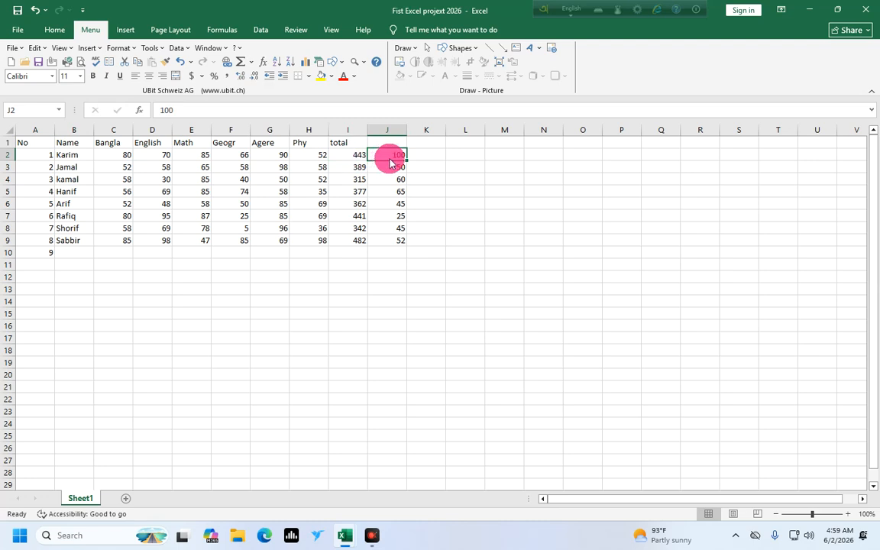
- Enter the heading total in K1
{"action": "left_click", "coordinate": [434, 142]}
{"action": "type", "text": "total"}
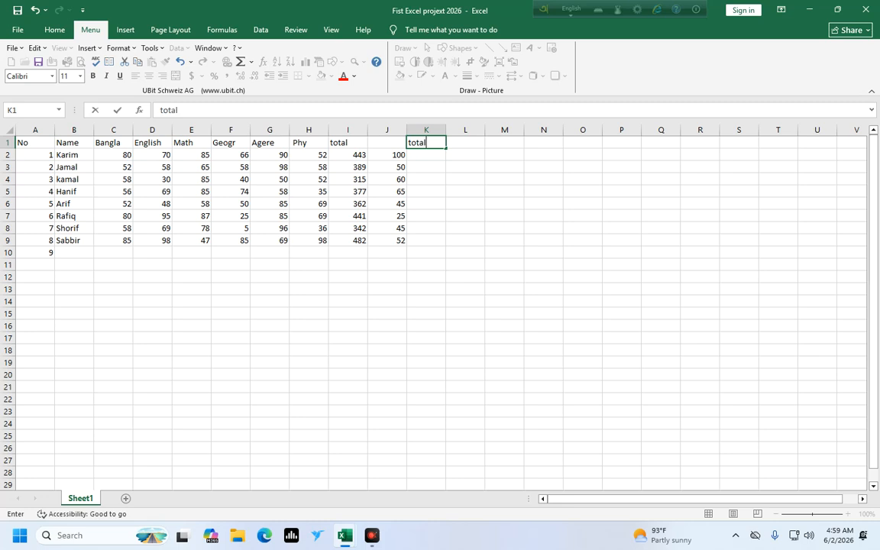
{"action": "left_click", "coordinate": [358, 154]}
{"action": "left_click", "coordinate": [398, 154]}
- Subtract J2 from I2 in K2 with =i2-j2 and fill the formula down to K10
{"action": "key", "text": "Right"}
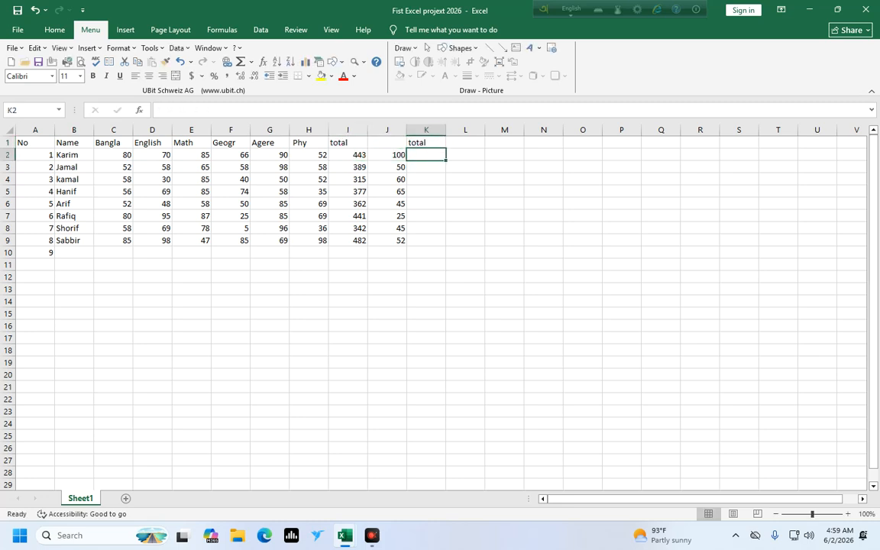
{"action": "type", "text": "="}
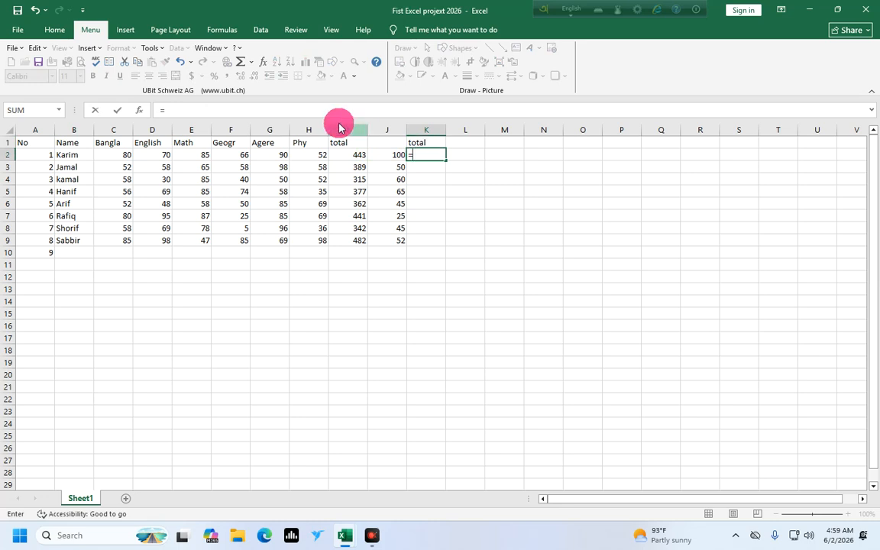
{"action": "type", "text": "i"}
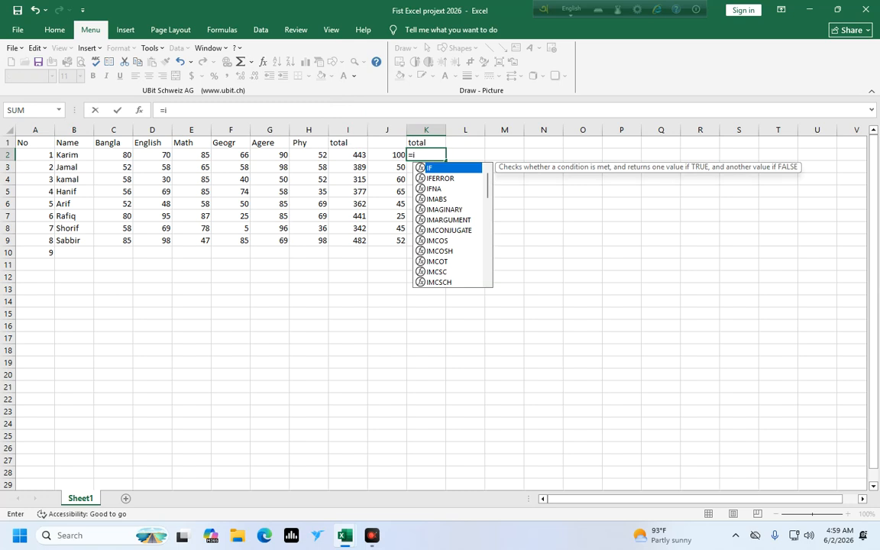
{"action": "type", "text": "2"}
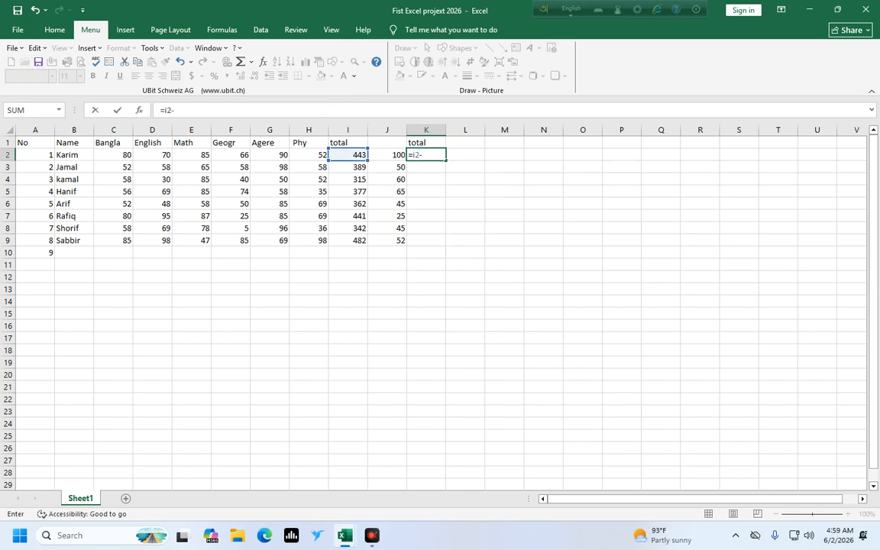
{"action": "type", "text": "-j2"}
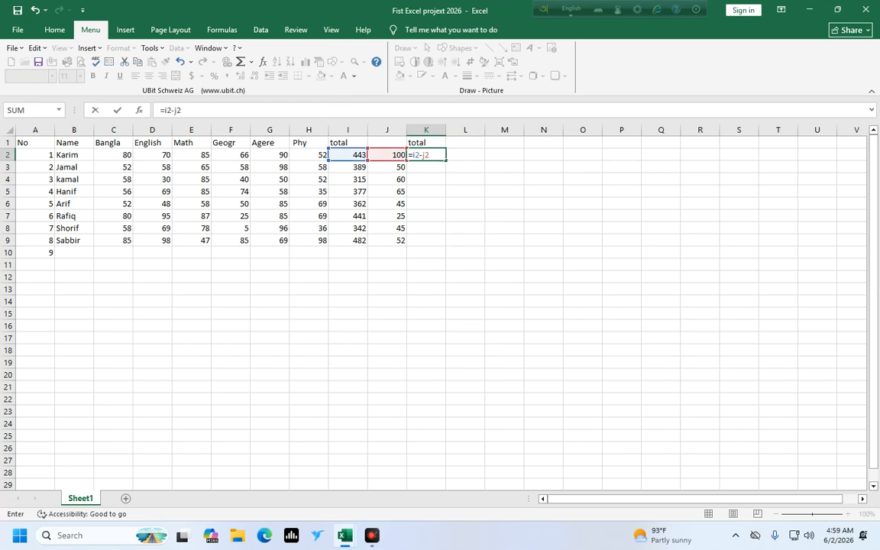
{"action": "key", "text": "Return"}
{"action": "left_click", "coordinate": [415, 153]}
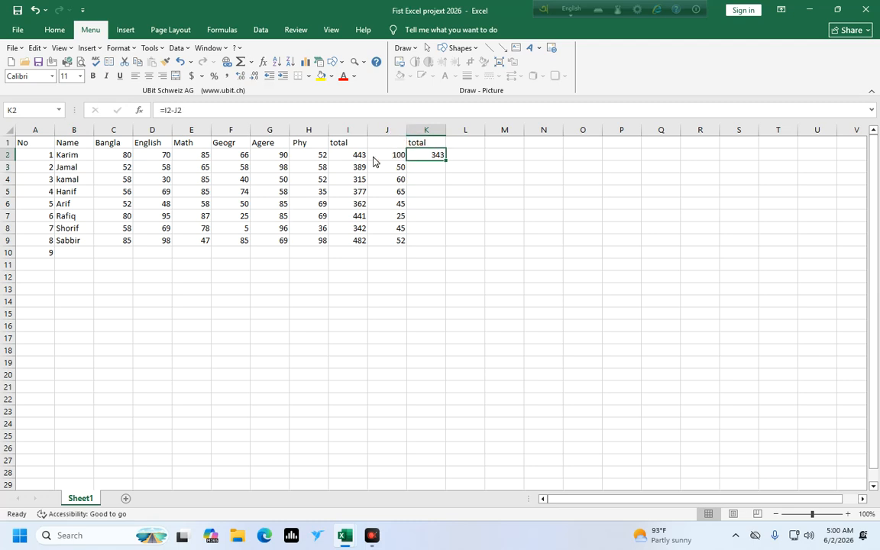
{"action": "double_click", "coordinate": [445, 160]}
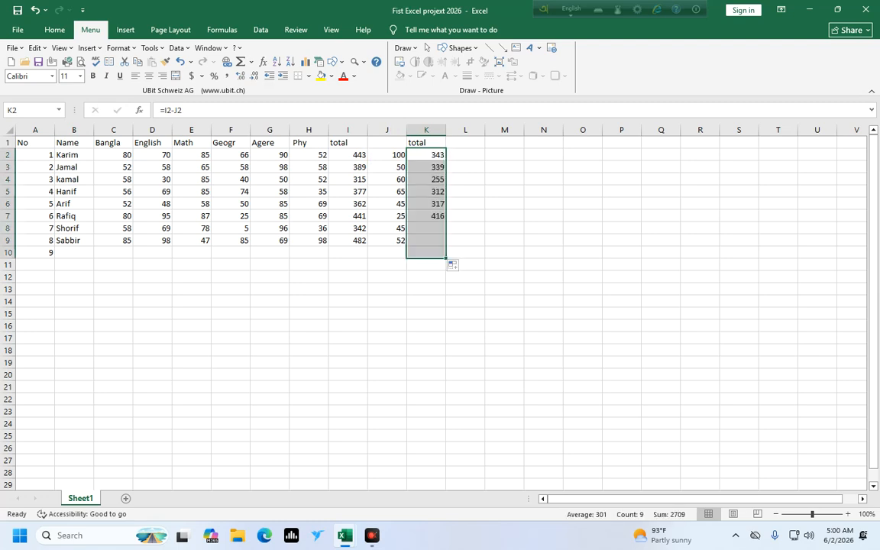
{"action": "left_click", "coordinate": [407, 345]}
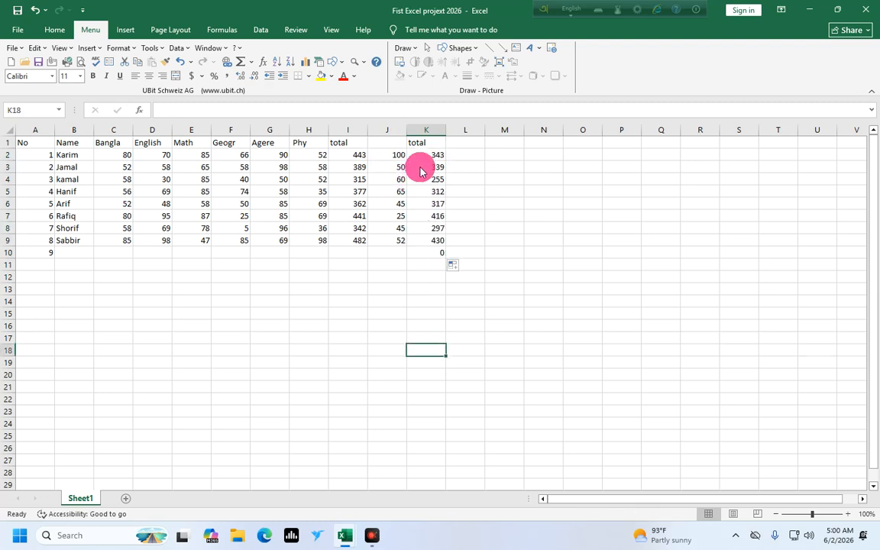
- Clear the subtraction results from K2 to K10
{"action": "left_click_drag", "start_coordinate": [425, 158], "coordinate": [424, 239]}
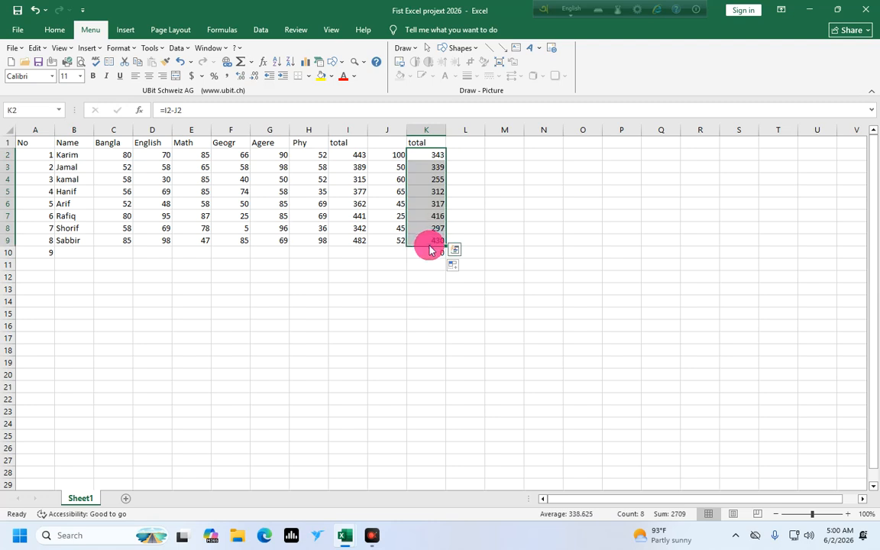
{"action": "key", "text": "Delete"}
{"action": "left_click", "coordinate": [424, 267]}
{"action": "left_click", "coordinate": [425, 253]}
{"action": "key", "text": "Delete"}
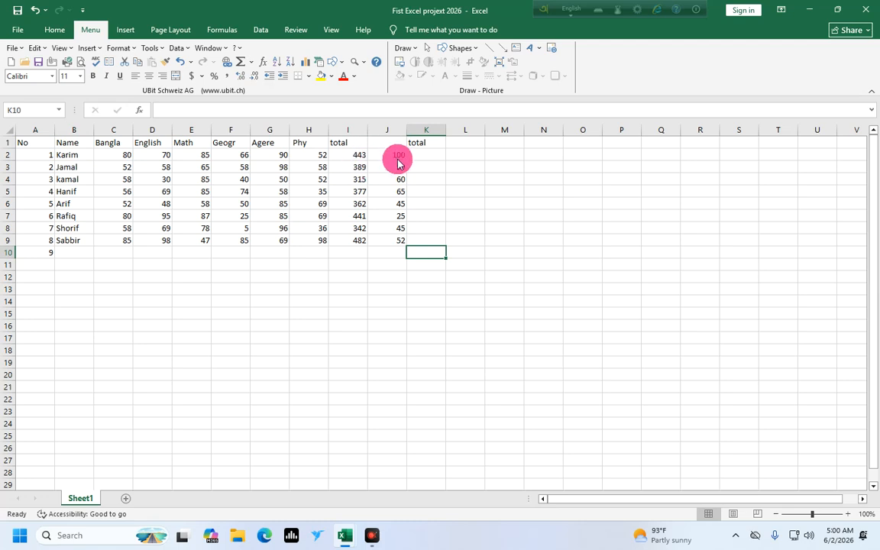
- Multiply I2 by J2 in K2 with =i2*j2 and fill the formula down to K9
{"action": "left_click", "coordinate": [427, 156]}
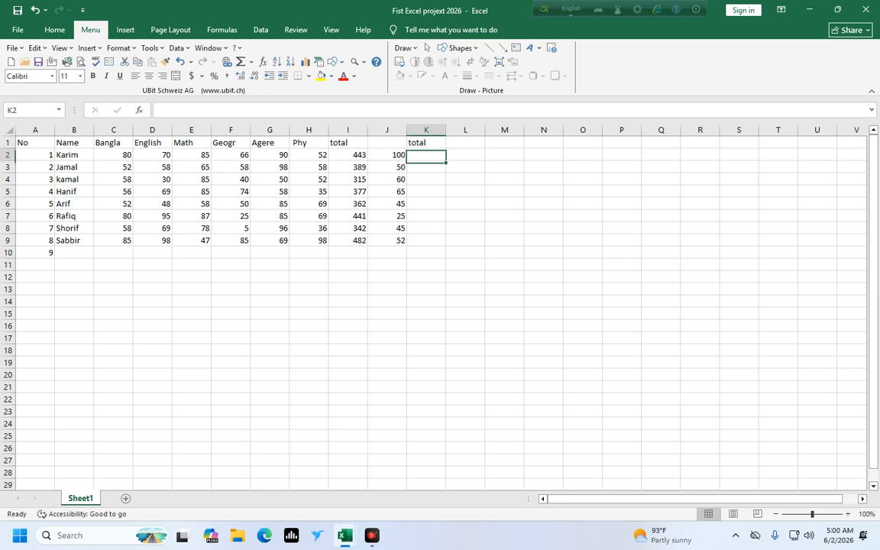
{"action": "type", "text": "="}
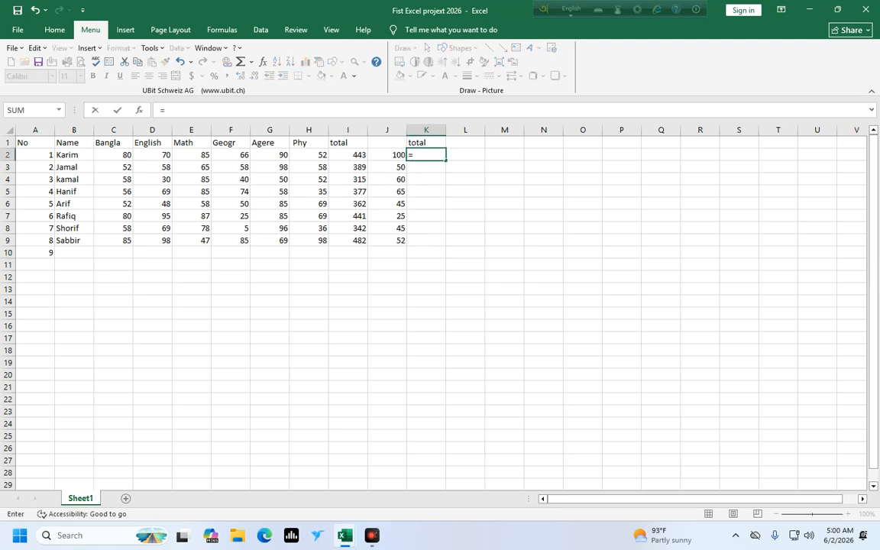
{"action": "type", "text": "i2"}
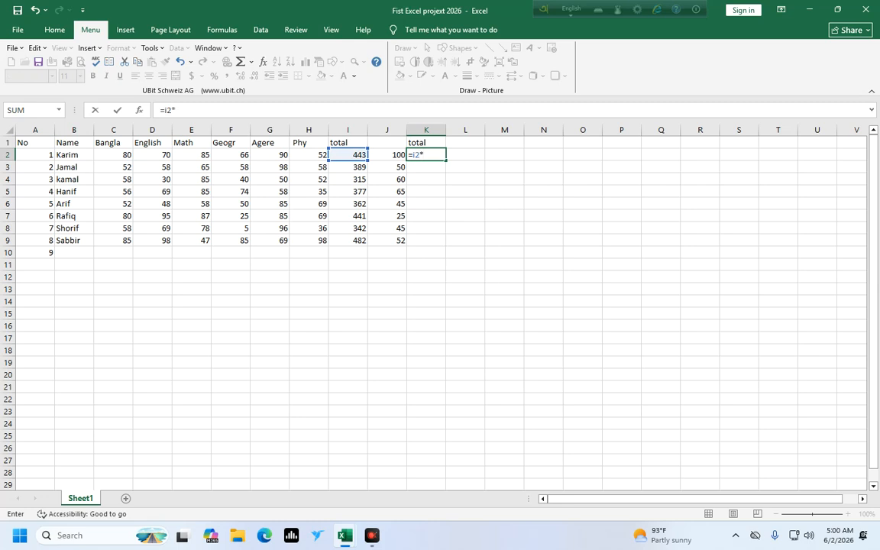
{"action": "type", "text": "*j2"}
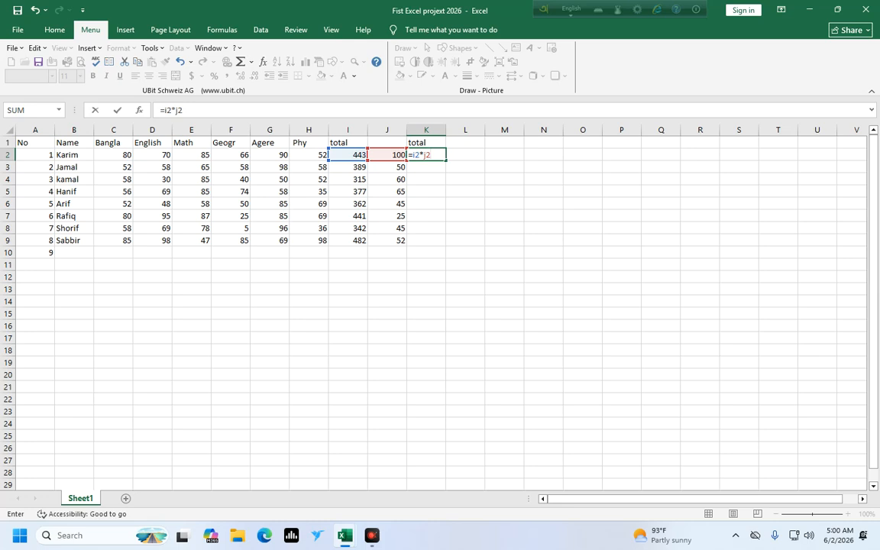
{"action": "key", "text": "Return"}
{"action": "left_click", "coordinate": [436, 180]}
{"action": "left_click", "coordinate": [433, 157]}
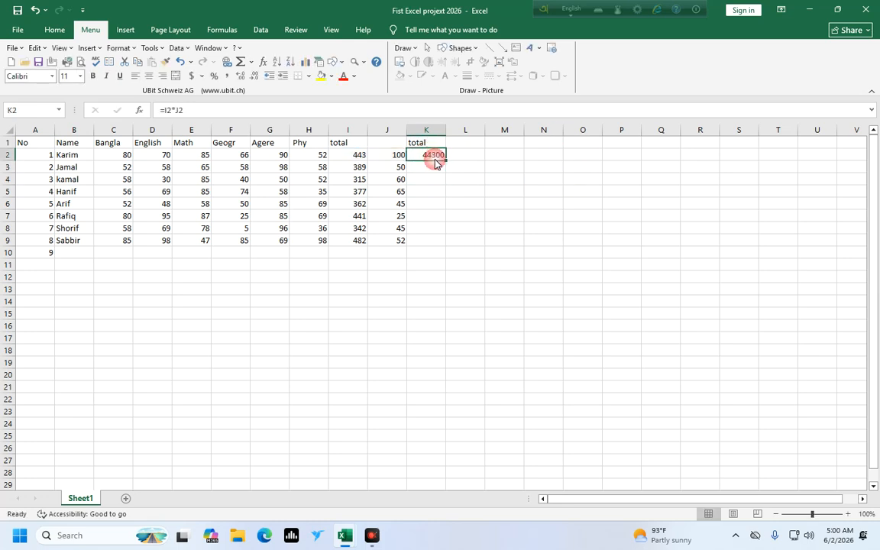
{"action": "left_click_drag", "start_coordinate": [441, 161], "coordinate": [440, 205]}
{"action": "left_click_drag", "start_coordinate": [439, 243], "coordinate": [436, 244]}
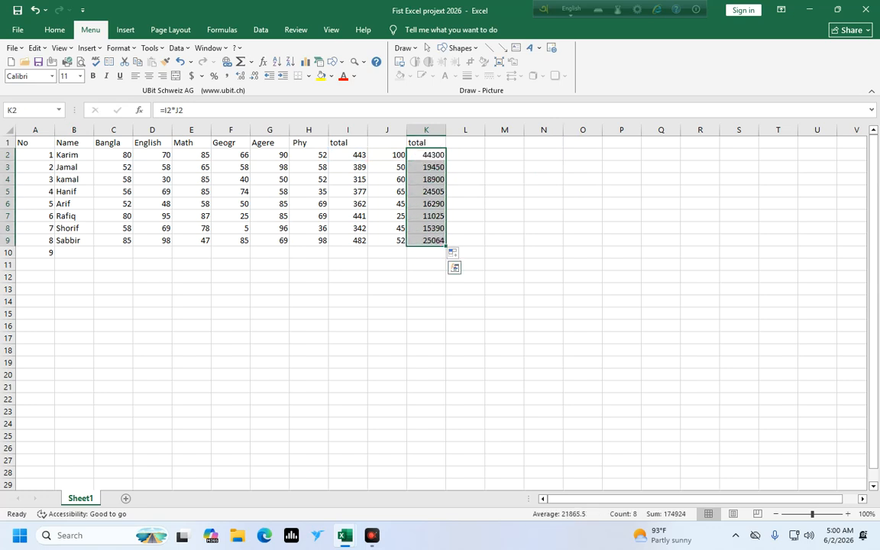
- Clear the products in K2 to K9, undo that clearing and inspect the formula in K3
{"action": "key", "text": "Delete"}
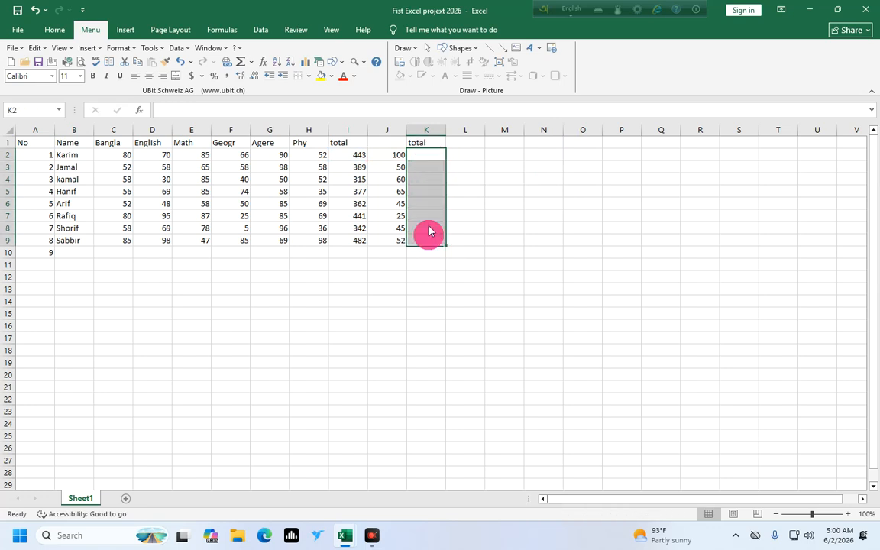
{"action": "key", "text": "ctrl+z"}
{"action": "double_click", "coordinate": [428, 167]}
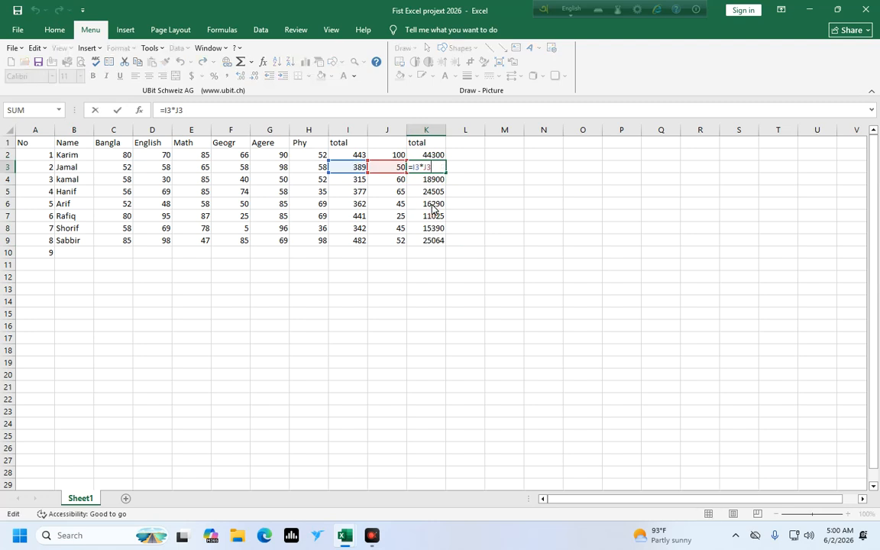
{"action": "left_click", "coordinate": [430, 204]}
- Clear K3 to K9 and refill the multiplication formula from K2 down to K10
{"action": "left_click_drag", "start_coordinate": [426, 171], "coordinate": [429, 240]}
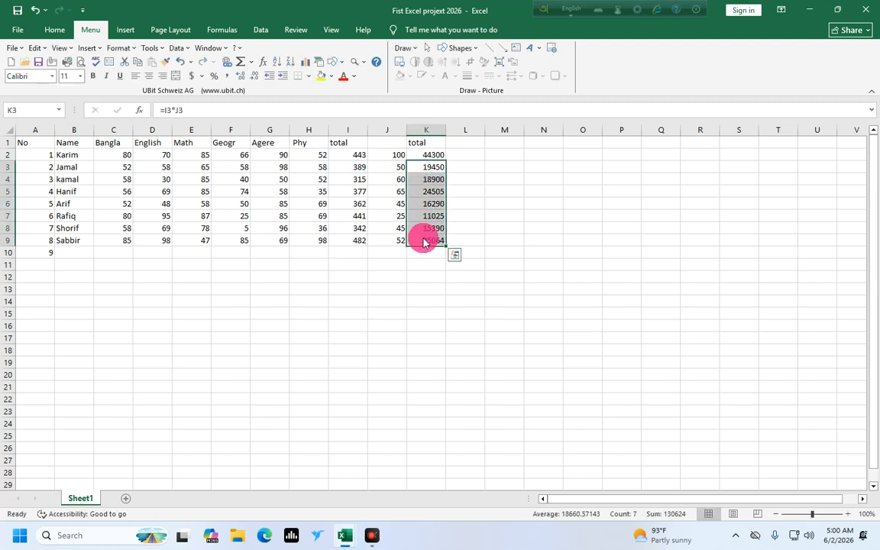
{"action": "key", "text": "Delete"}
{"action": "left_click", "coordinate": [431, 155]}
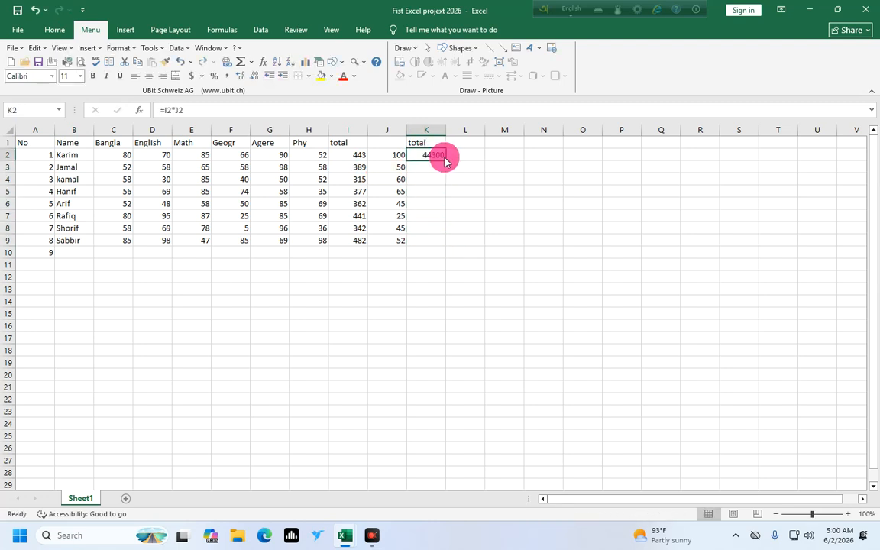
{"action": "left_click_drag", "start_coordinate": [445, 160], "coordinate": [445, 254]}
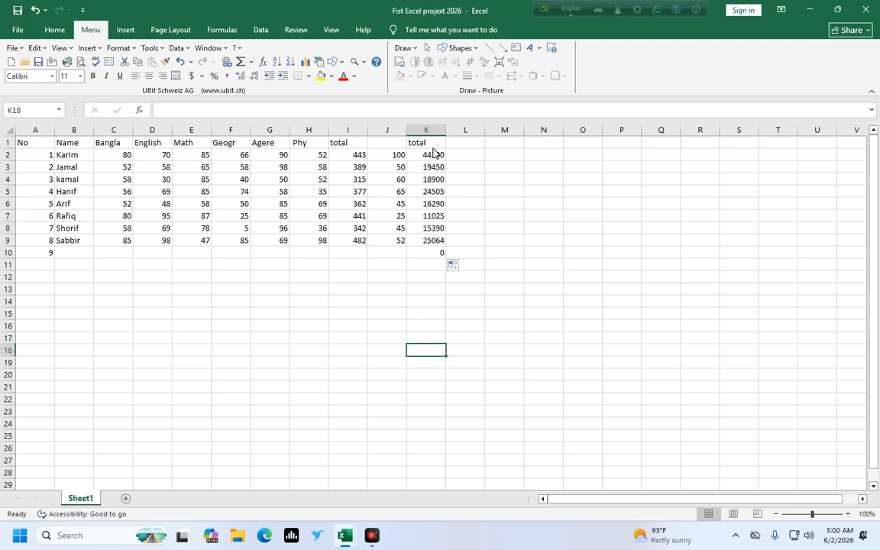
- Clear all multiplication results from K2 to K10
{"action": "left_click_drag", "start_coordinate": [430, 152], "coordinate": [428, 265]}
{"action": "key", "text": "BackSpace"}
{"action": "left_click", "coordinate": [420, 218]}
{"action": "left_click_drag", "start_coordinate": [432, 167], "coordinate": [431, 252]}
{"action": "key", "text": "Delete"}
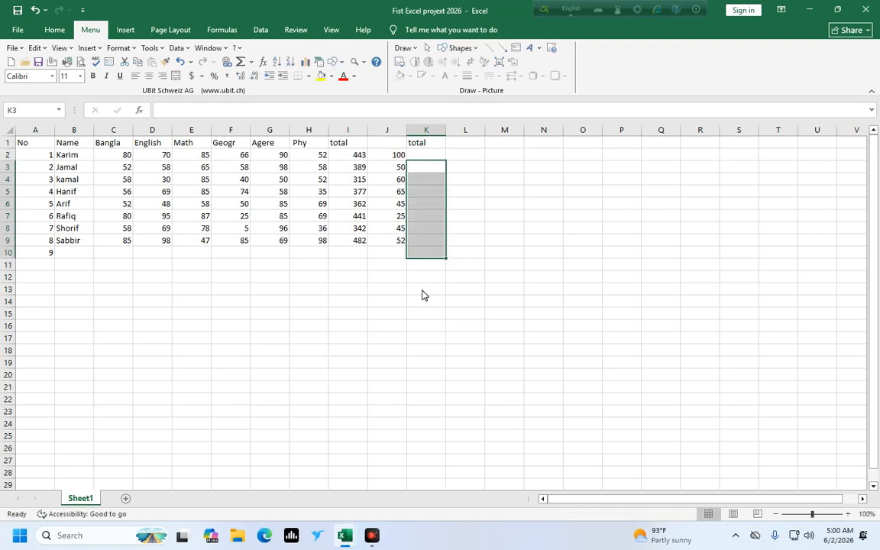
{"action": "left_click", "coordinate": [420, 288]}
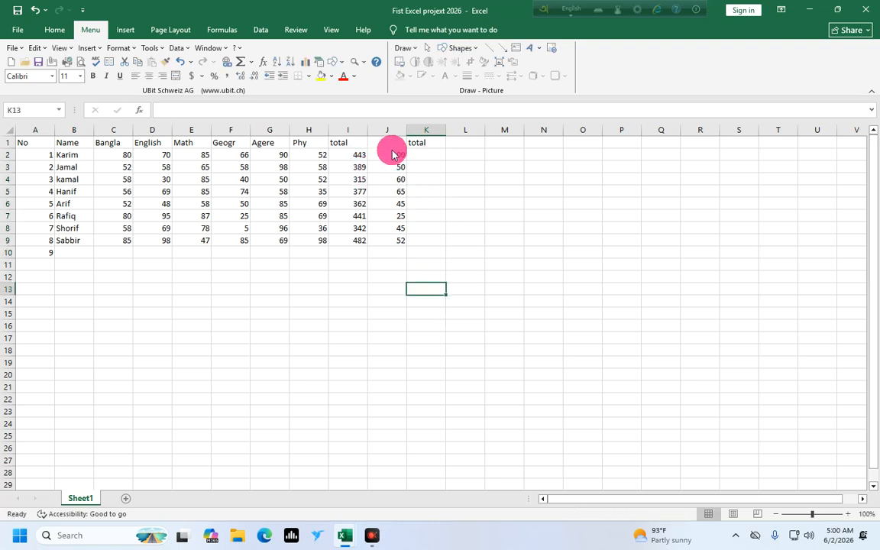
- Replace the values in J2, J3 and J4 with 4, 5 and 6
{"action": "left_click", "coordinate": [394, 156]}
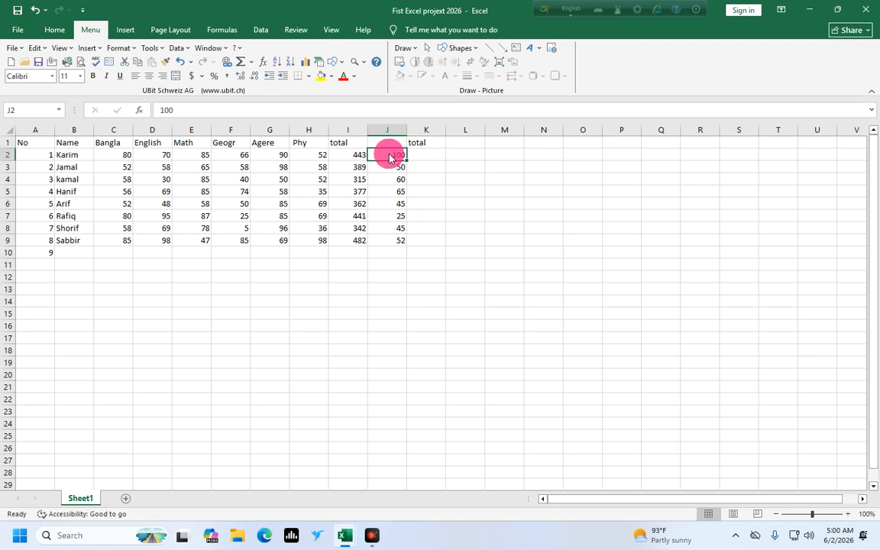
{"action": "key", "text": "BackSpace"}
{"action": "key", "text": "F2"}
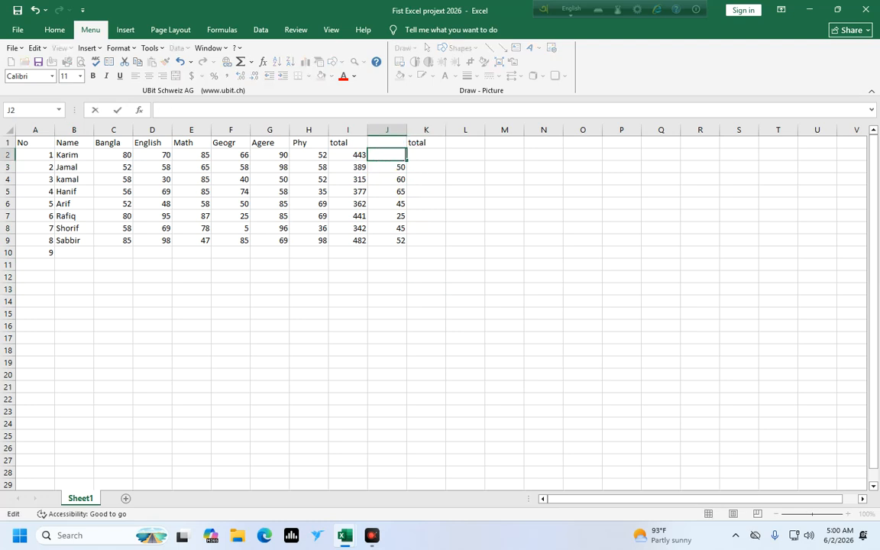
{"action": "type", "text": "4"}
{"action": "left_click_drag", "start_coordinate": [398, 166], "coordinate": [398, 255]}
{"action": "key", "text": "BackSpace"}
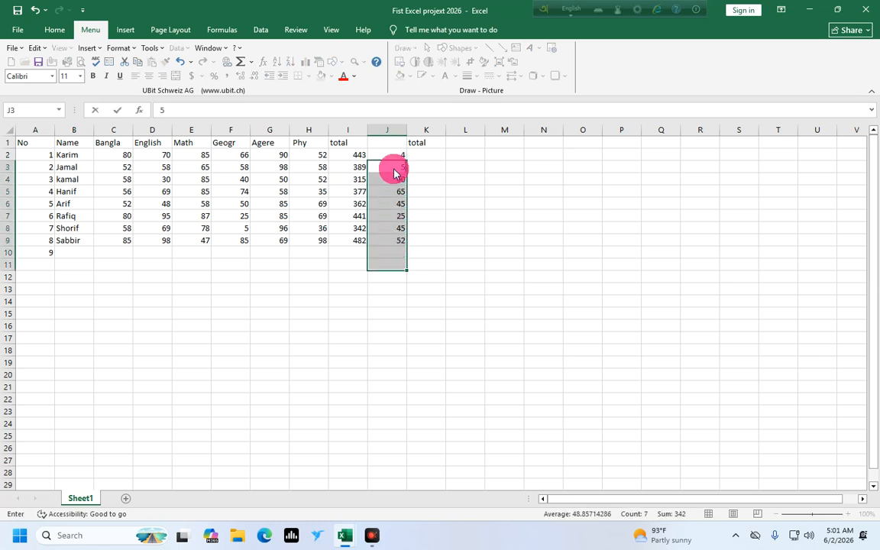
{"action": "key", "text": "Down"}
{"action": "key", "text": "BackSpace"}
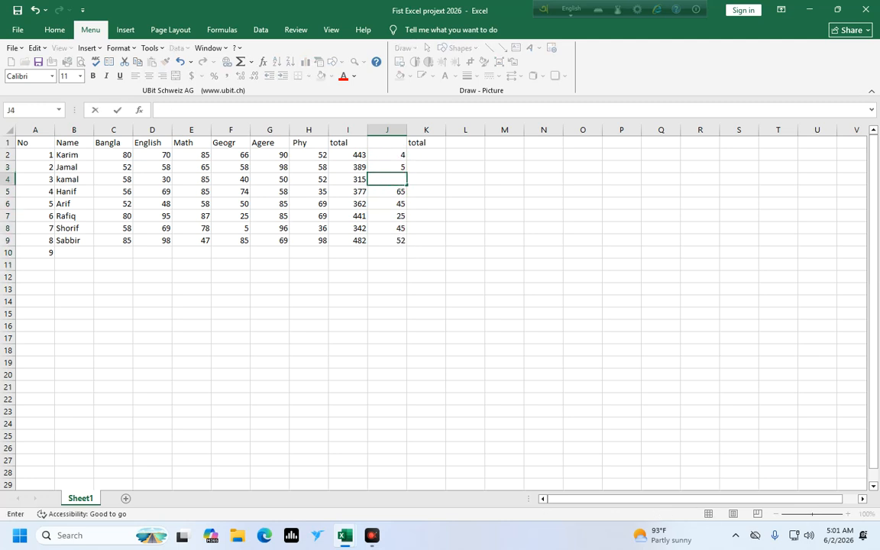
- Replace the values in J5 and J6 with 7 and 8
{"action": "left_click", "coordinate": [399, 191]}
{"action": "left_click", "coordinate": [399, 190]}
{"action": "type", "text": "7"}
{"action": "key", "text": "Return"}
{"action": "left_click", "coordinate": [398, 202]}
{"action": "type", "text": "8"}
- Replace the values in J7, J8 and J9 with 5, 7 and 9
{"action": "left_click", "coordinate": [399, 218]}
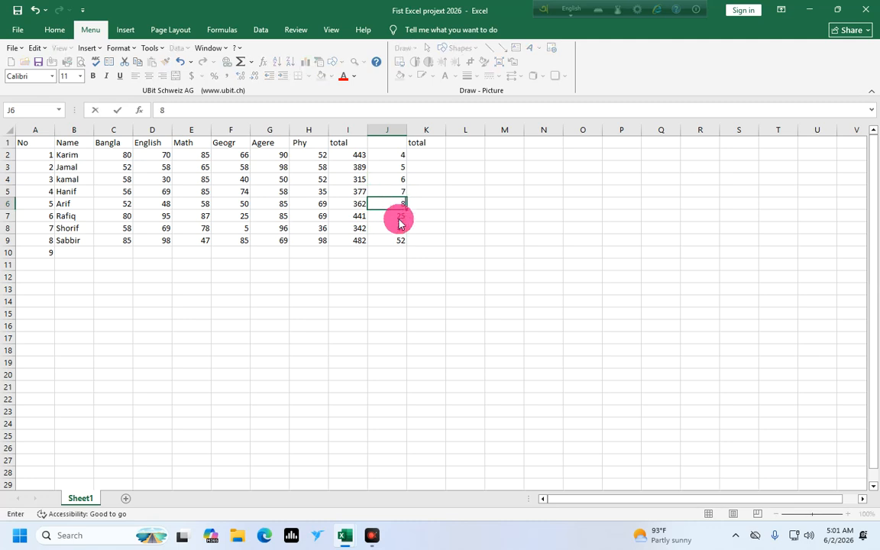
{"action": "left_click", "coordinate": [393, 215]}
{"action": "type", "text": "5"}
{"action": "left_click", "coordinate": [397, 228]}
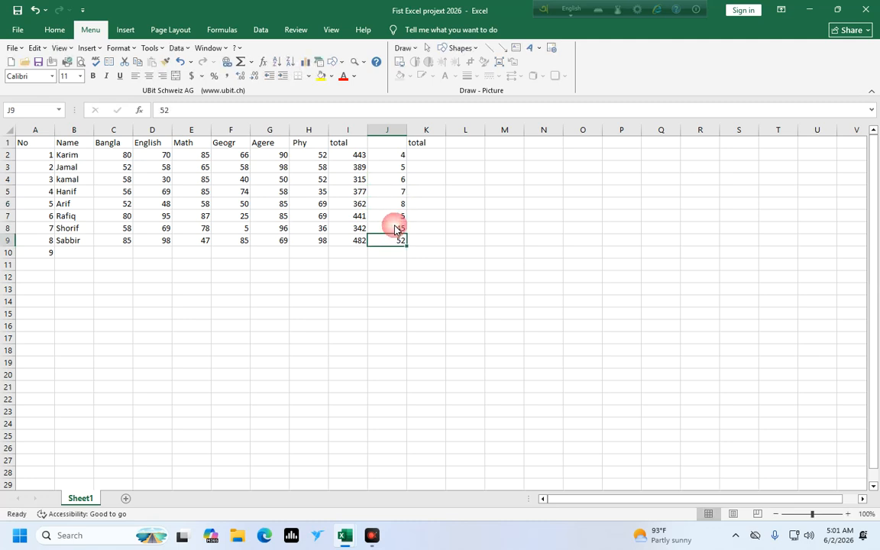
{"action": "type", "text": "7"}
{"action": "left_click", "coordinate": [399, 240]}
{"action": "type", "text": "9"}
{"action": "left_click", "coordinate": [411, 249]}
- Enter the header Divi in J1 and replace the header in K1 with Avagre
{"action": "left_click", "coordinate": [418, 153]}
{"action": "left_click", "coordinate": [360, 155]}
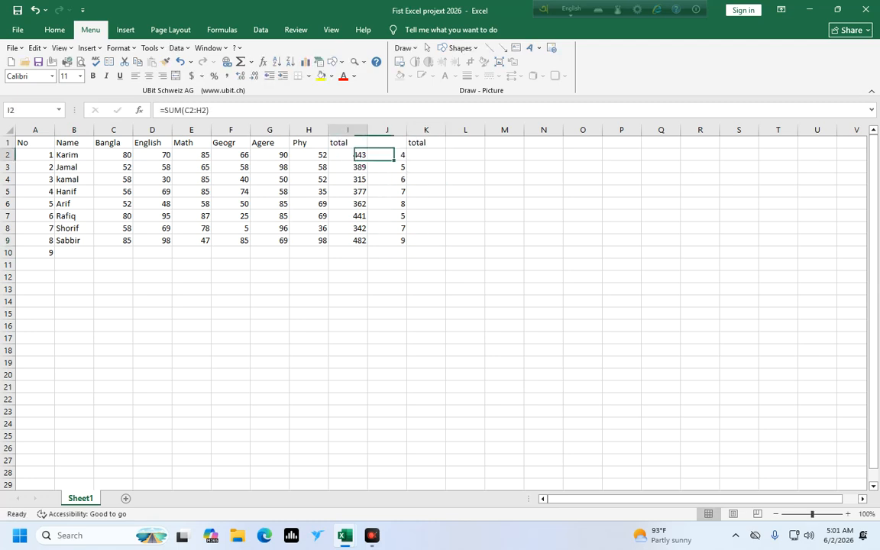
{"action": "left_click", "coordinate": [374, 142]}
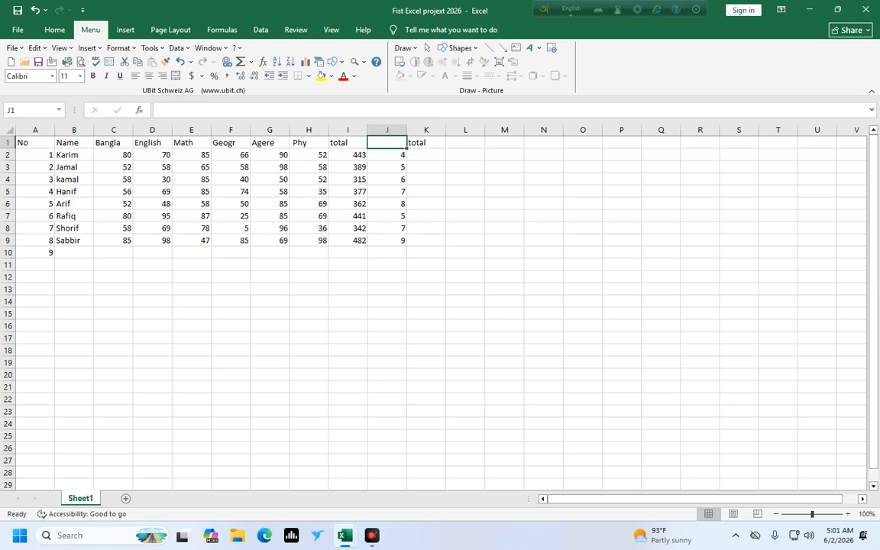
{"action": "type", "text": "Divi"}
{"action": "left_click", "coordinate": [384, 155]}
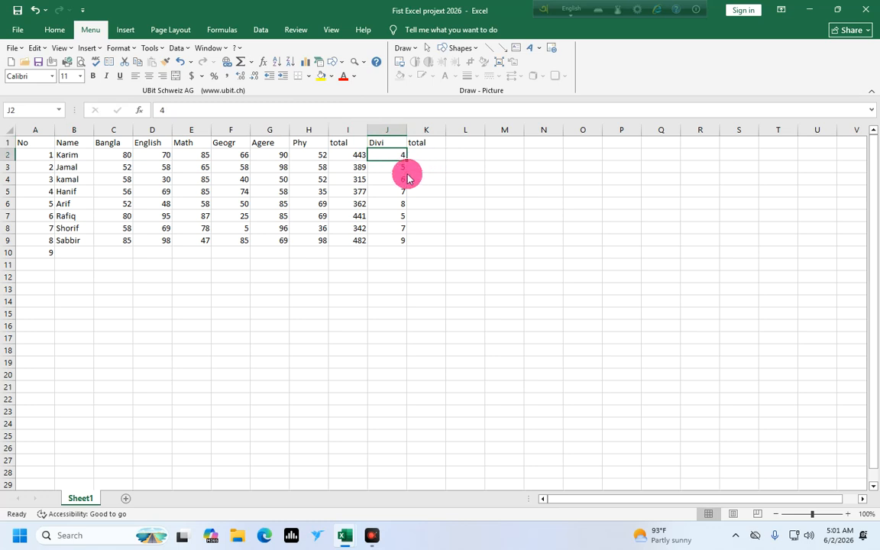
{"action": "left_click", "coordinate": [428, 141]}
{"action": "key", "text": "BackSpace"}
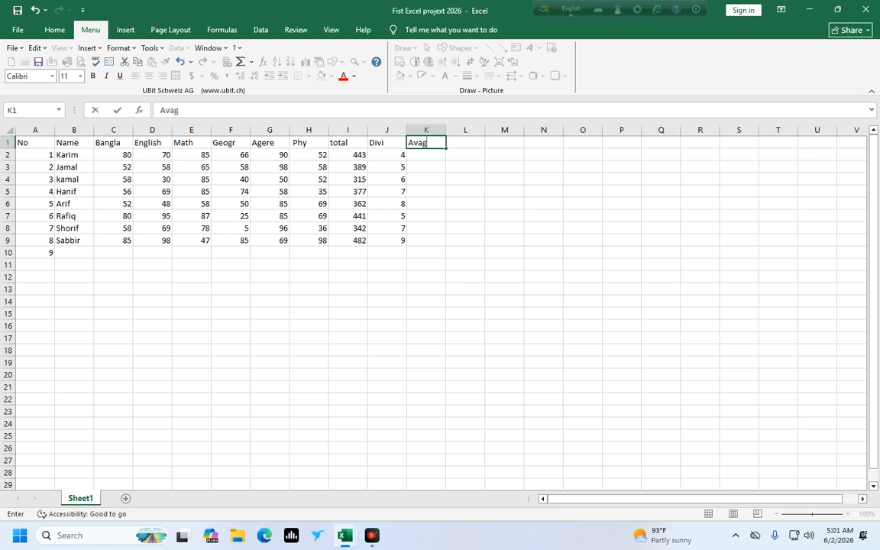
{"action": "left_click", "coordinate": [425, 174]}
- Divide I2 by J2 in K2 with =i2/j2 and fill the formula down to K9
{"action": "left_click", "coordinate": [424, 155]}
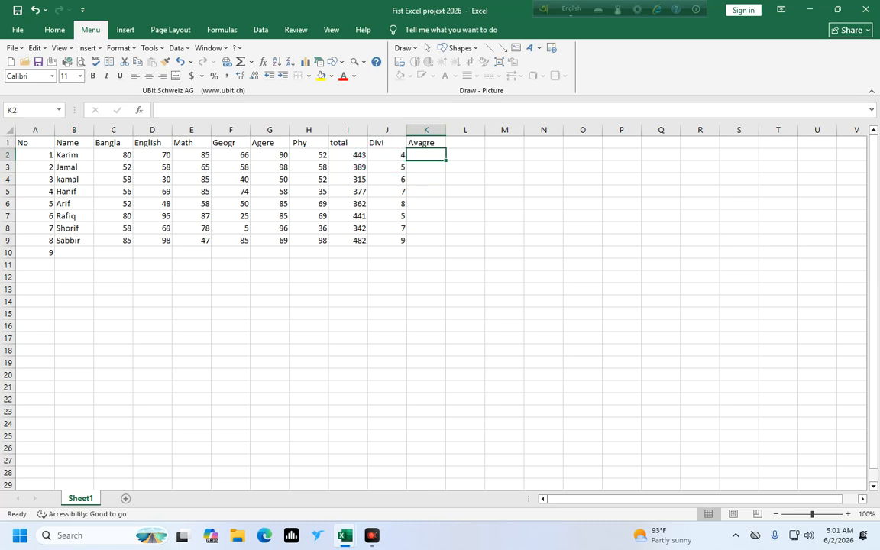
{"action": "type", "text": "="}
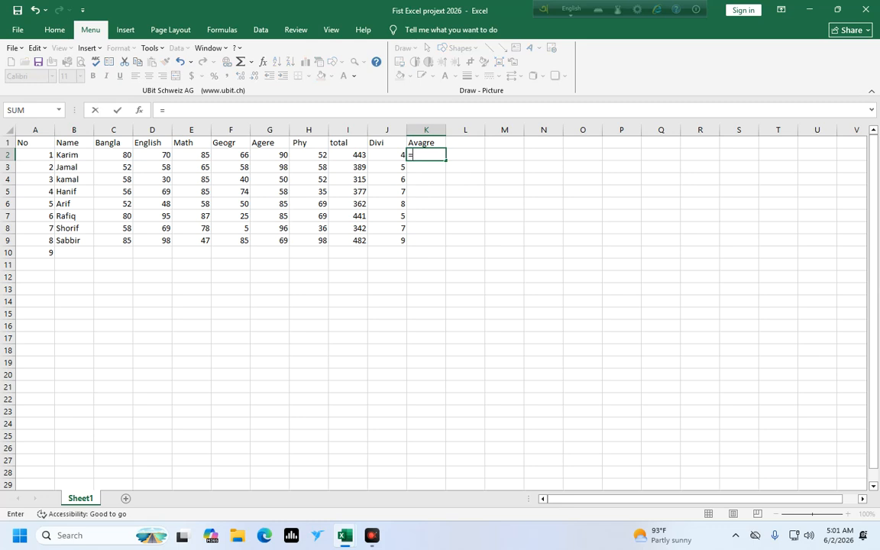
{"action": "type", "text": "i2/j"}
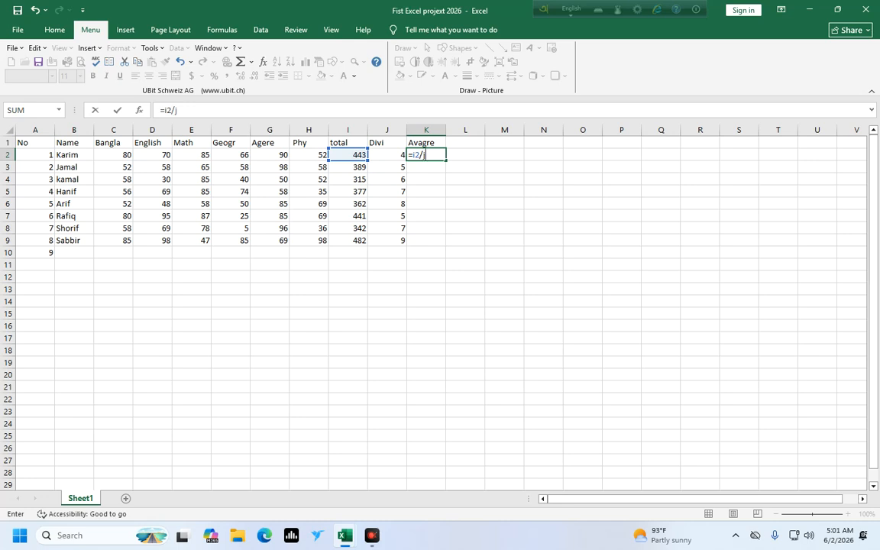
{"action": "type", "text": "2"}
{"action": "left_click", "coordinate": [437, 173]}
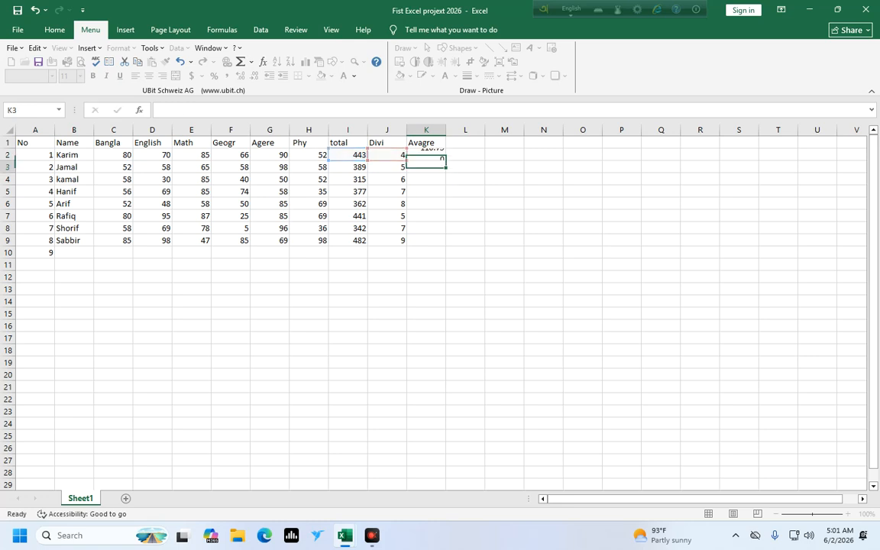
{"action": "left_click", "coordinate": [434, 175]}
{"action": "left_click", "coordinate": [425, 152]}
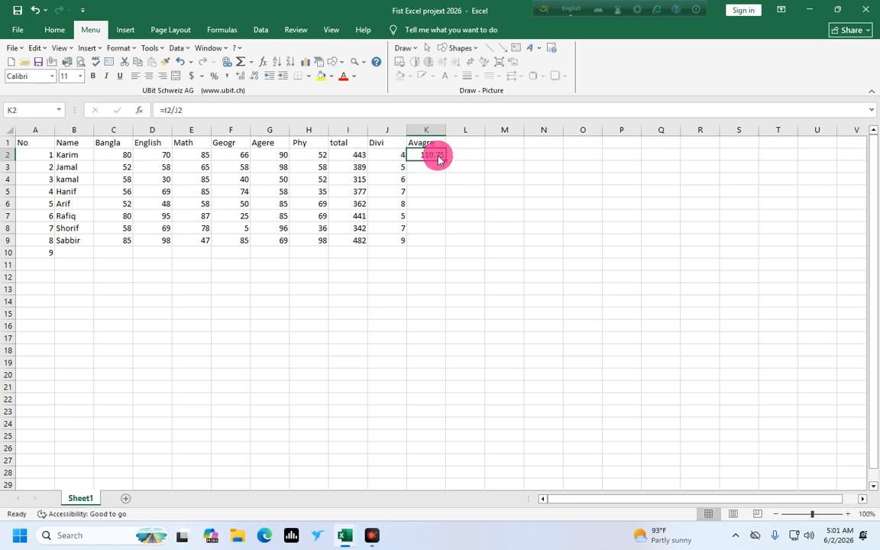
{"action": "left_click_drag", "start_coordinate": [444, 159], "coordinate": [441, 241]}
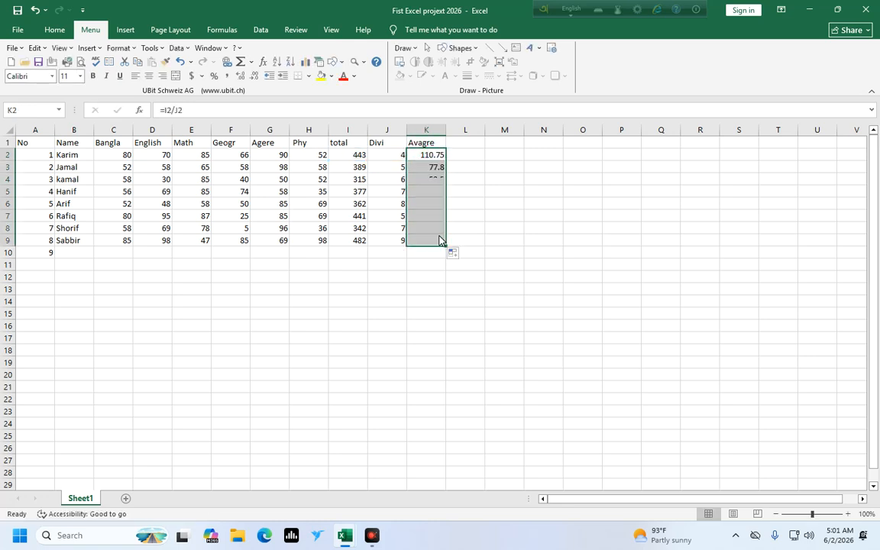
{"action": "left_click", "coordinate": [503, 425]}
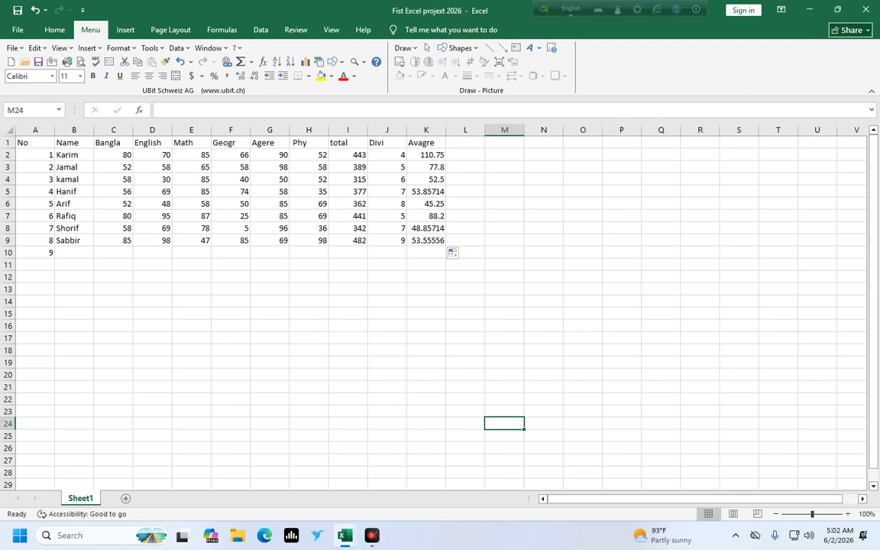
- Close the marks workbook
{"action": "left_click", "coordinate": [866, 9]}
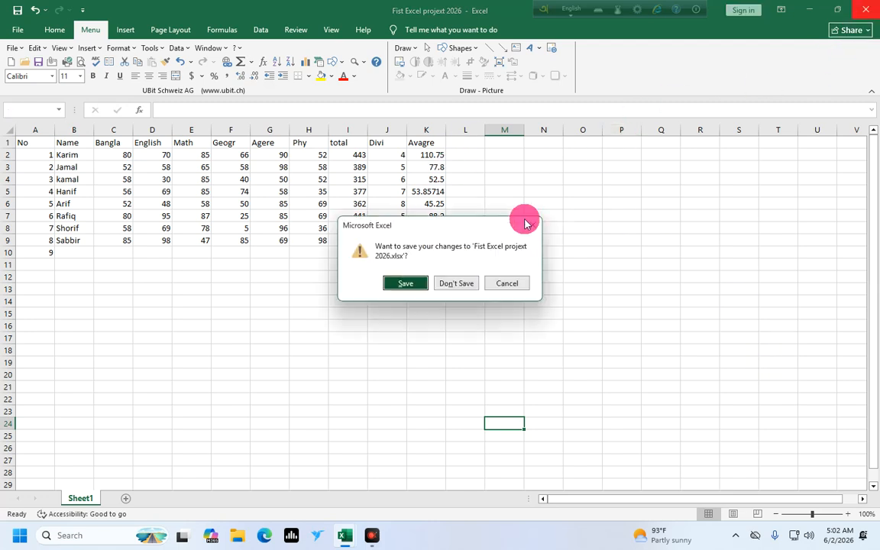